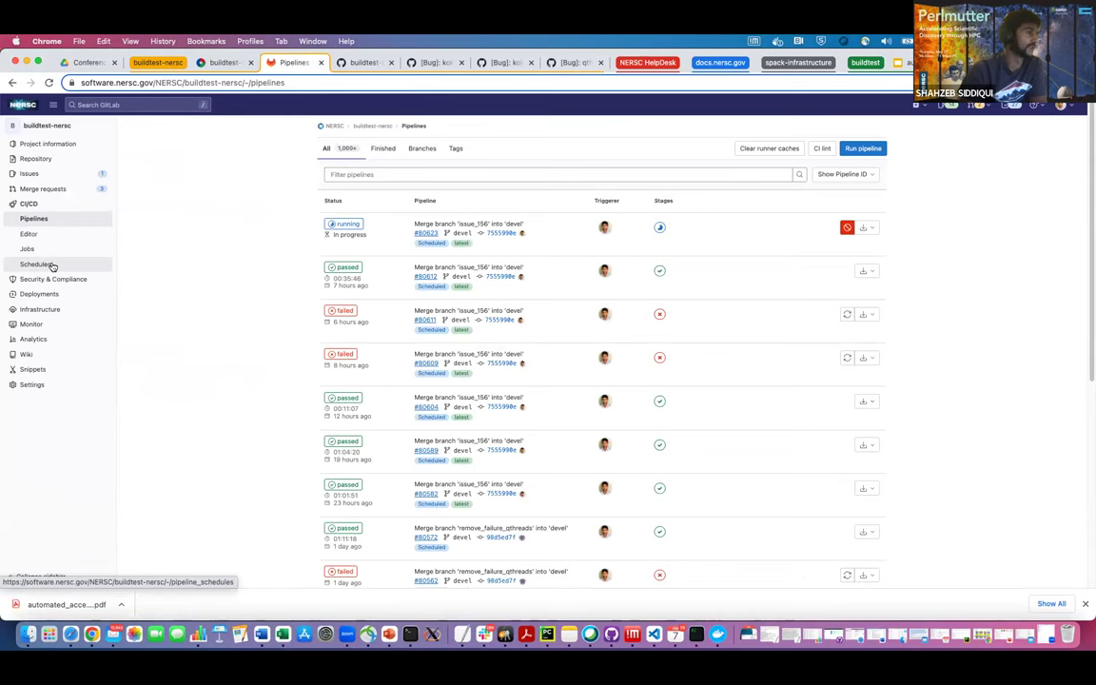
Open the running pipeline's perlmutter_scheduled_test job log and examine the buildtest build command with its TAGNAME variable and account options
left_click(356, 226)
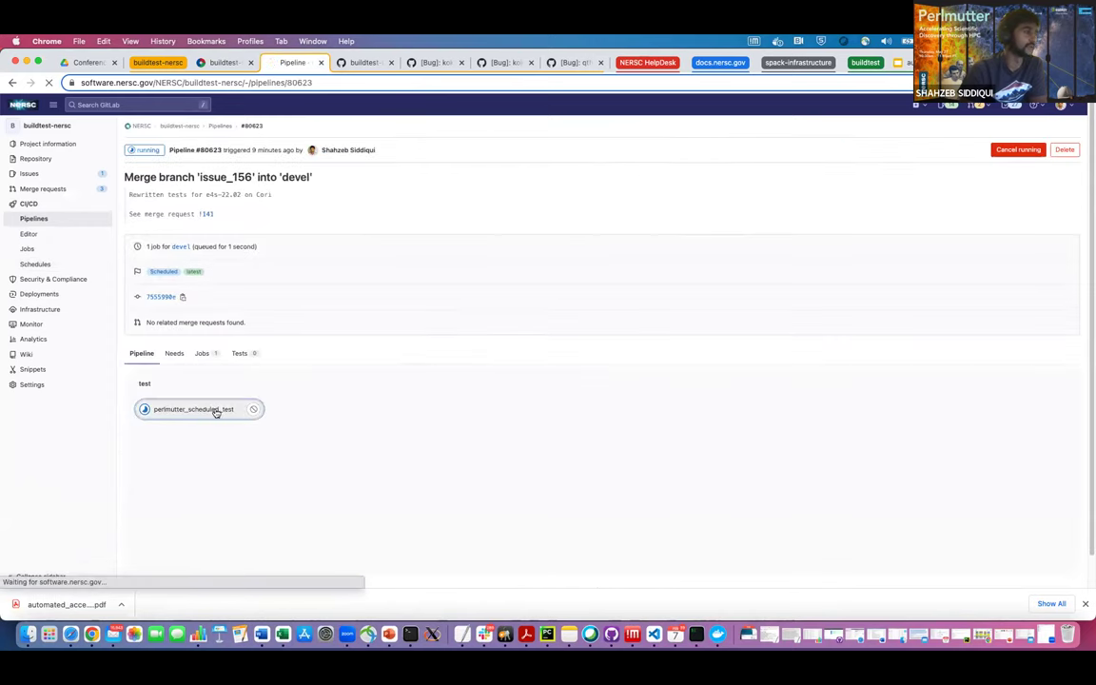
left_click(216, 410)
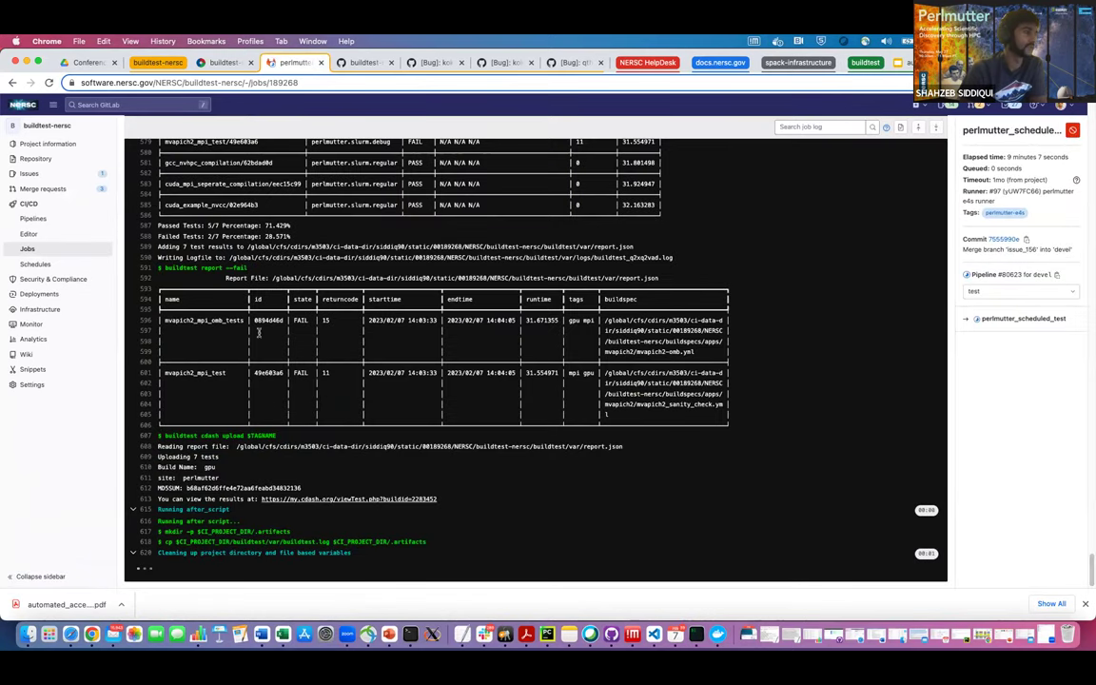
scroll(258, 332, "up", 3)
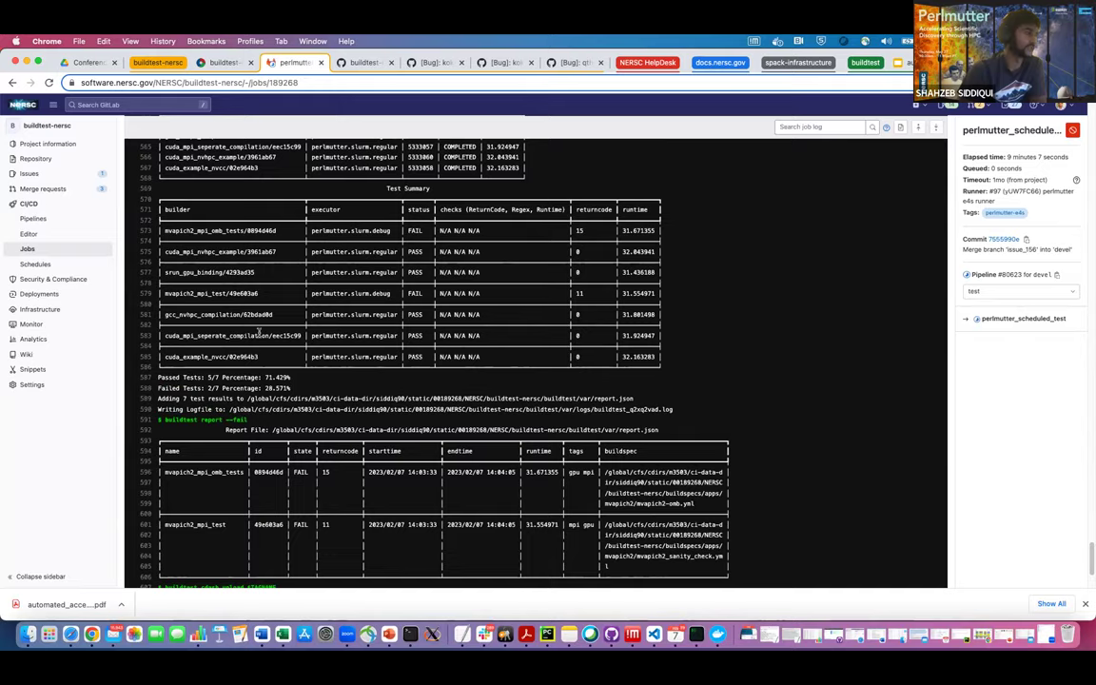
scroll(258, 332, "up", 5)
scroll(258, 332, "up", 15)
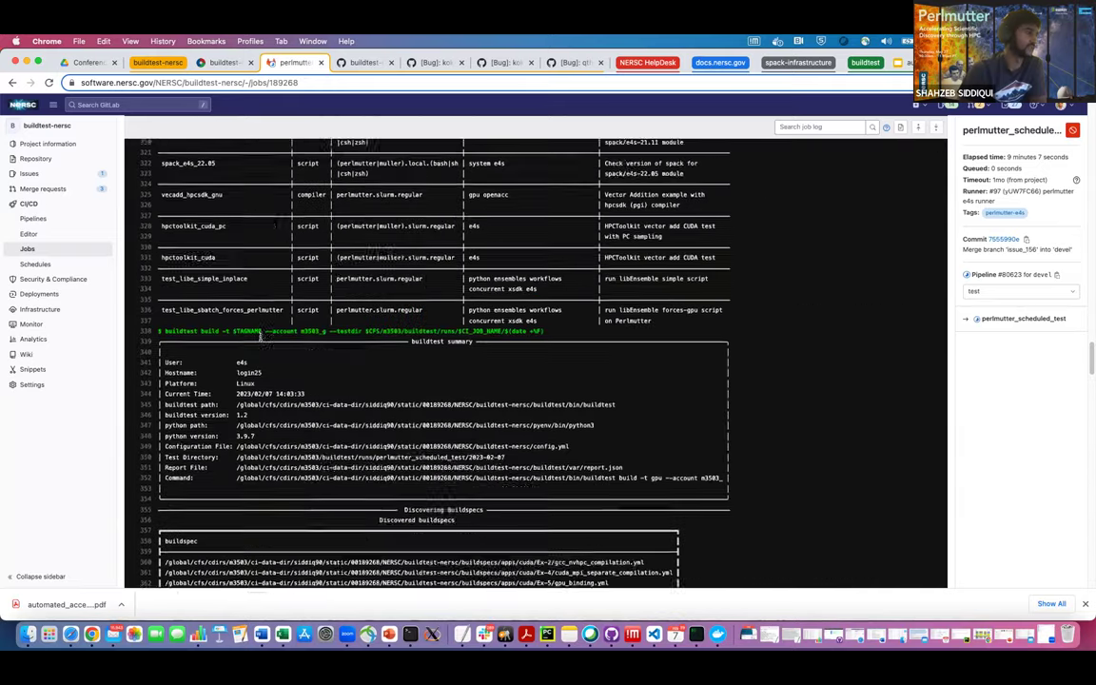
scroll(260, 338, "down", 3)
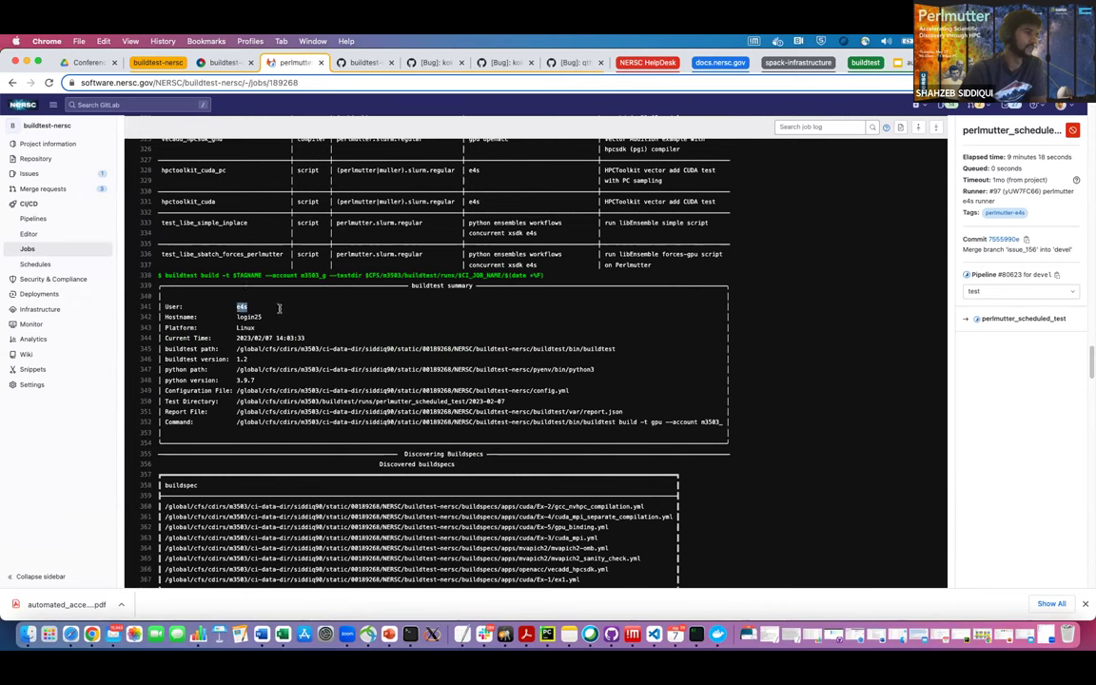
double_click(249, 275)
left_click_drag(272, 275, 567, 280)
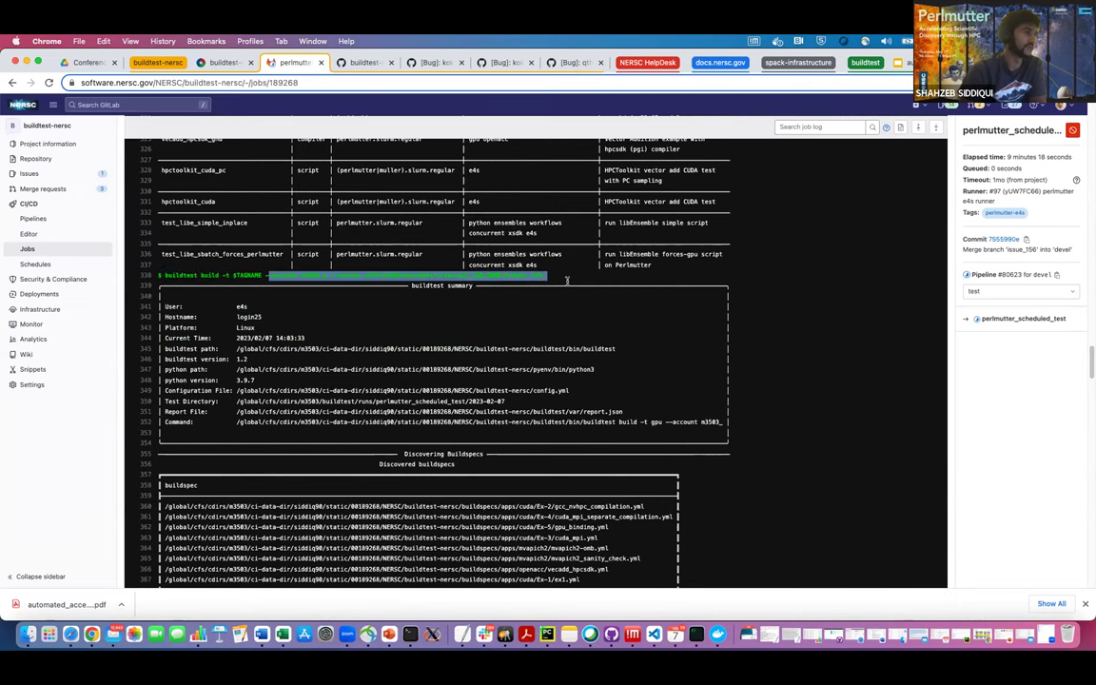
double_click(245, 275)
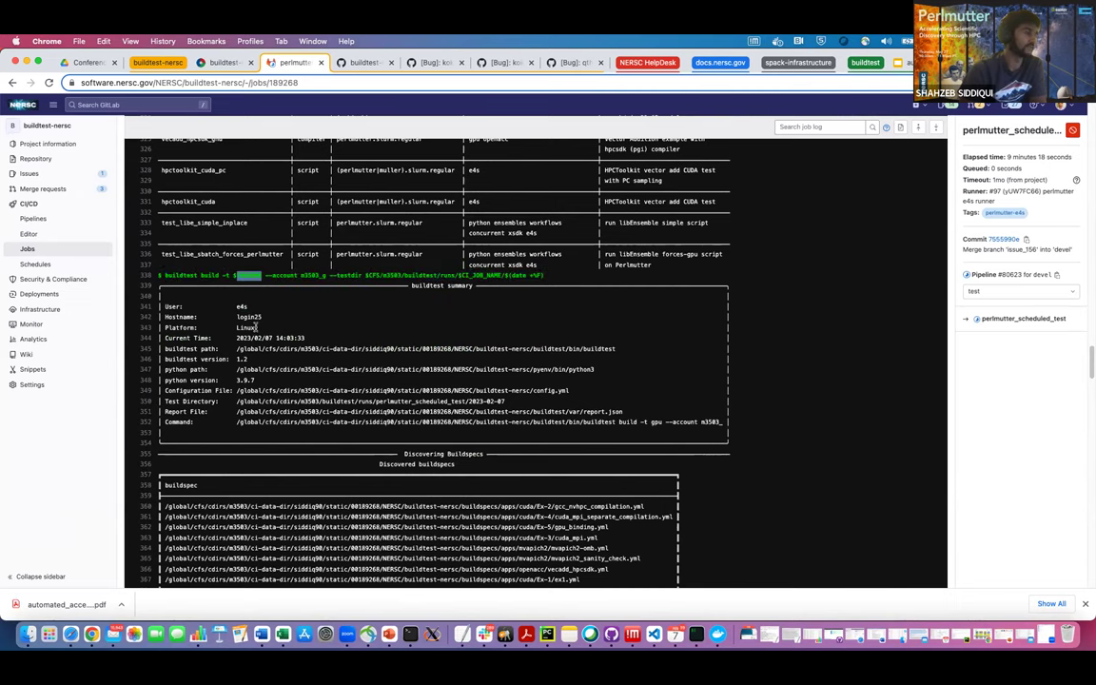
Review the rest of the job log, from the listed buildspecs and buildtest summary to the failure report and CDash upload
scroll(255, 327, "up", 15)
scroll(255, 327, "up", 5)
scroll(255, 326, "down", 15)
scroll(255, 327, "down", 10)
scroll(255, 327, "up", 7)
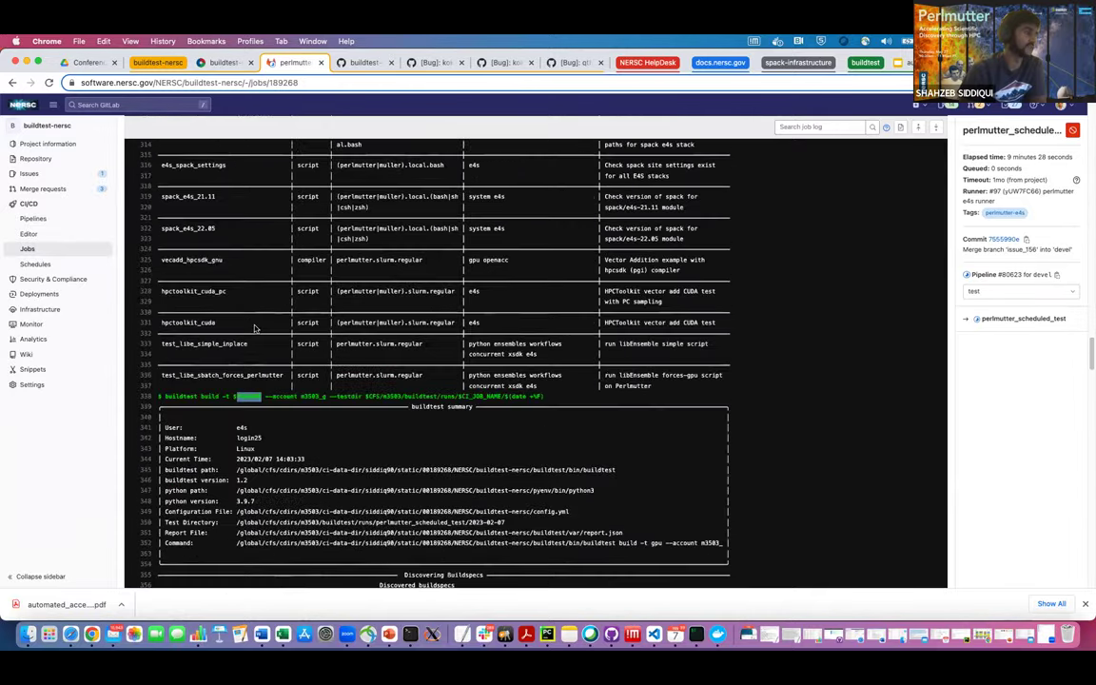
scroll(255, 328, "down", 3)
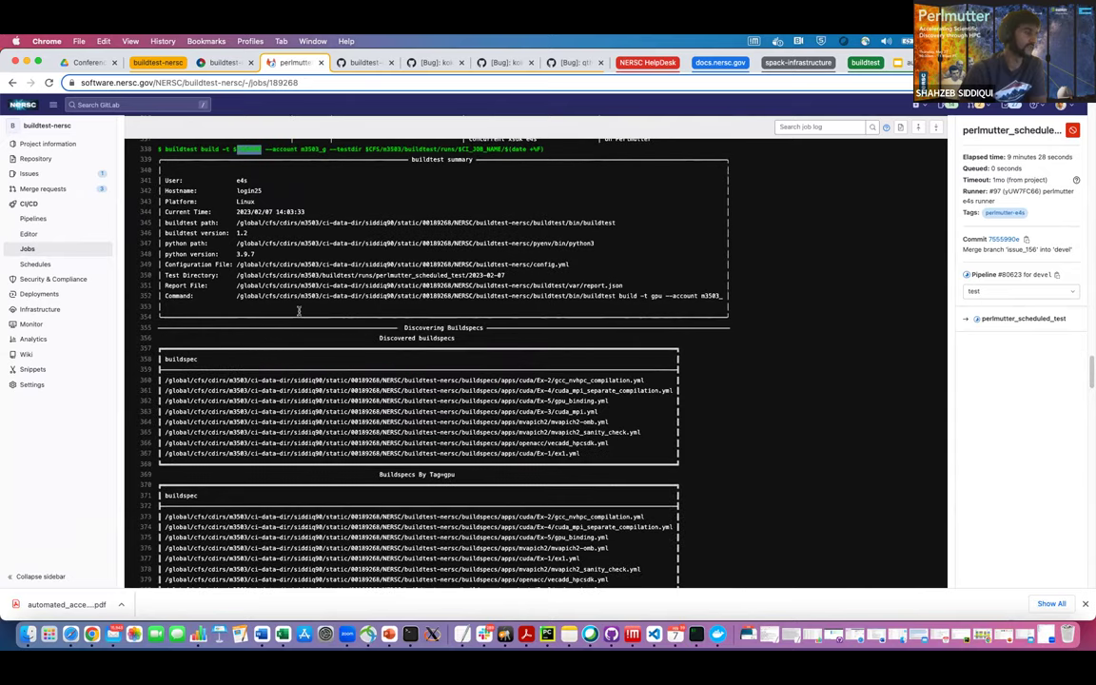
scroll(298, 312, "down", 10)
scroll(391, 346, "down", 20)
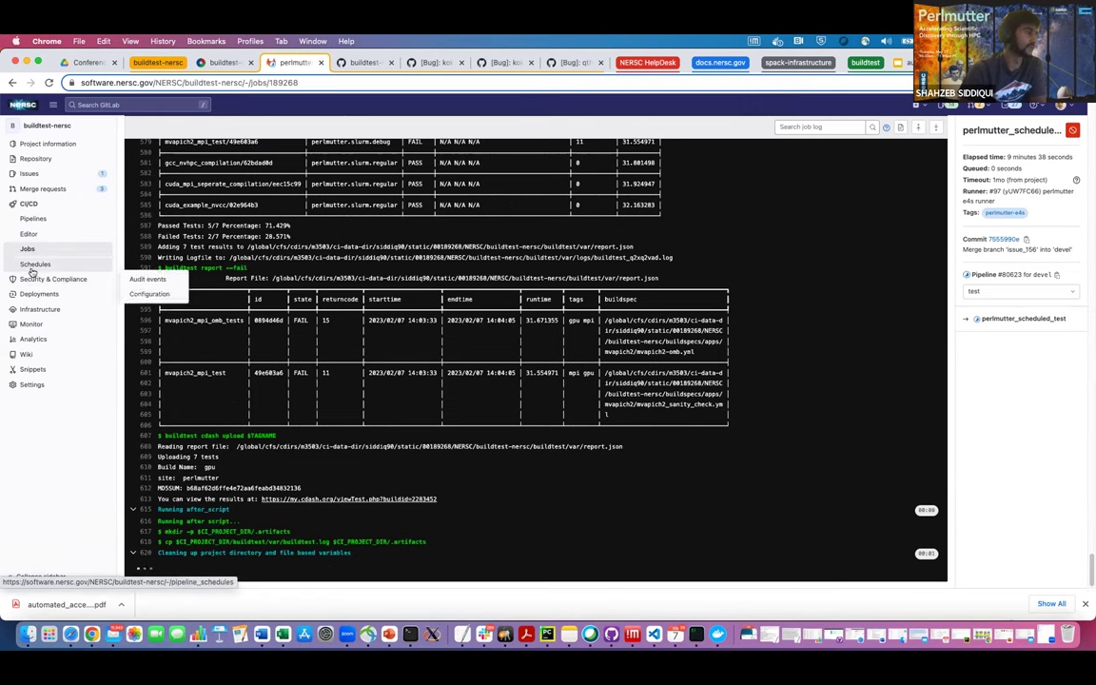
Open the Perlmutter E4S Tests pipeline schedule for editing and reveal its variable values to inspect TAGNAME
left_click(35, 264)
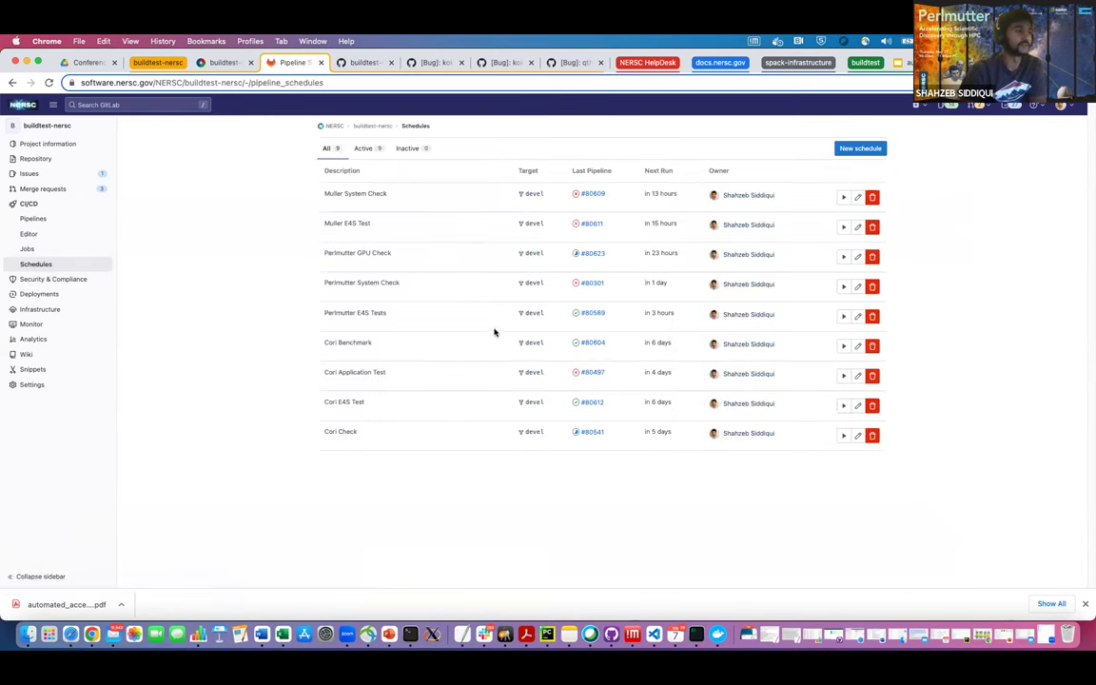
left_click(857, 316)
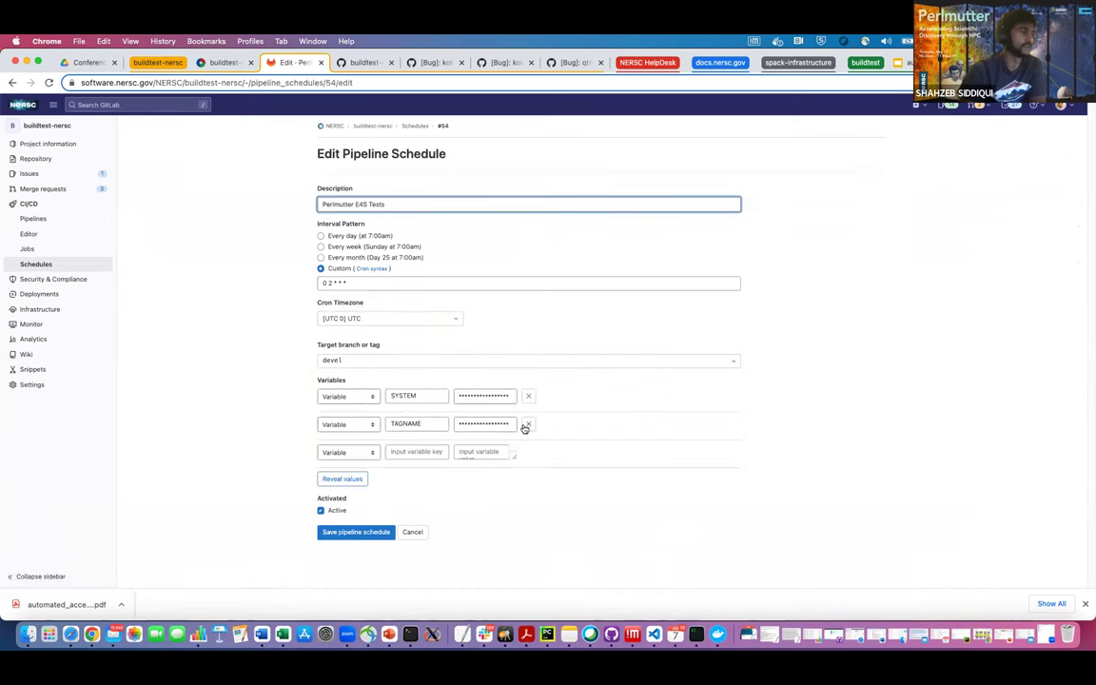
left_click(343, 479)
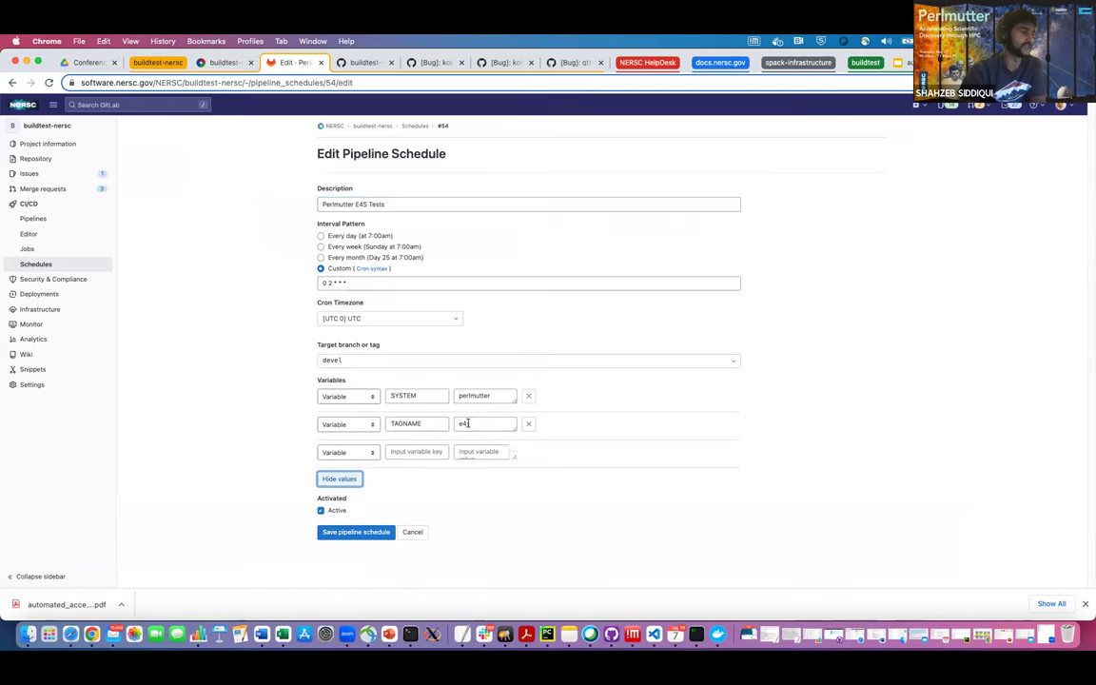
left_click(414, 421)
double_click(420, 423)
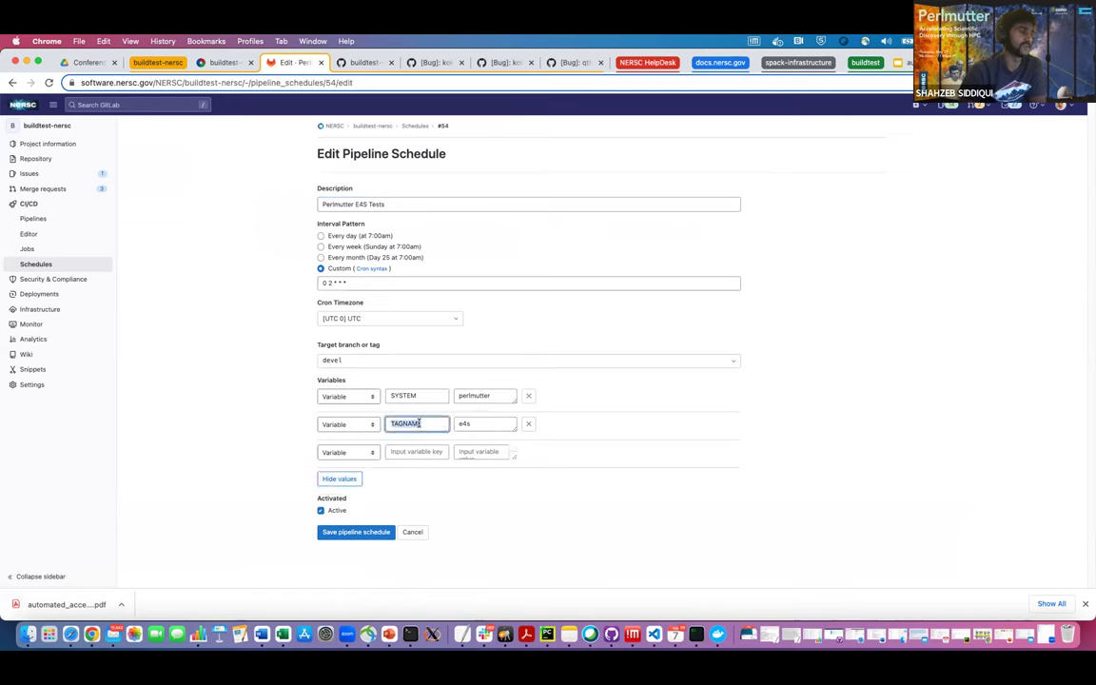
left_click(482, 425)
double_click(481, 425)
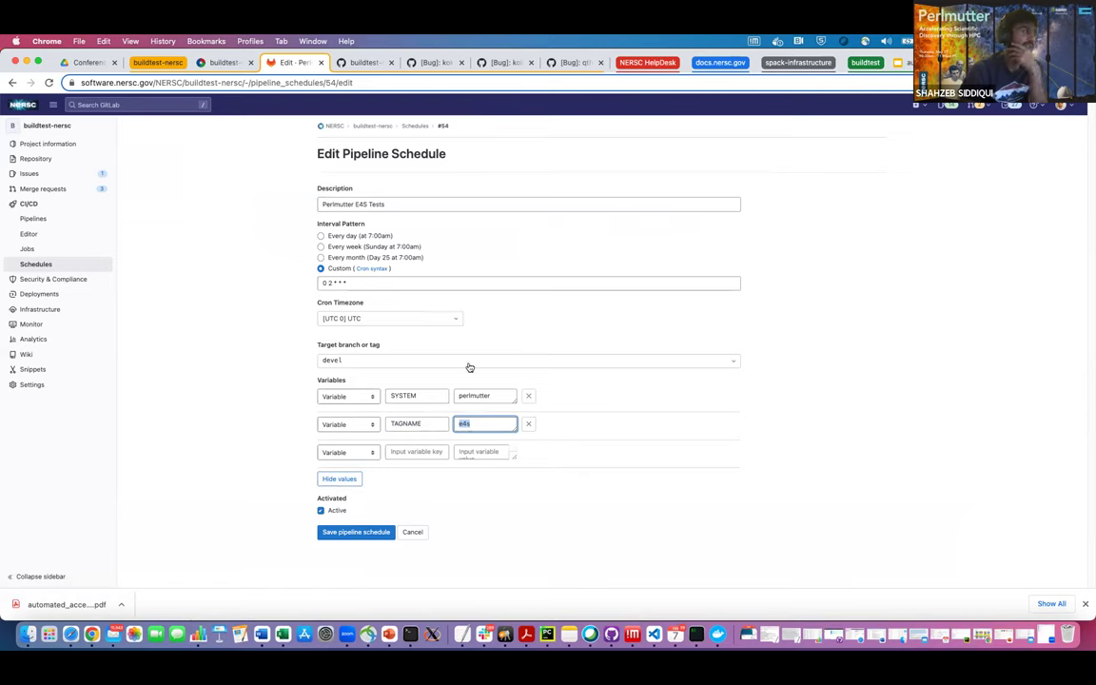
Open the Perlmutter GPU Check schedule for editing and reveal its variable values to inspect TAGNAME
left_click(13, 84)
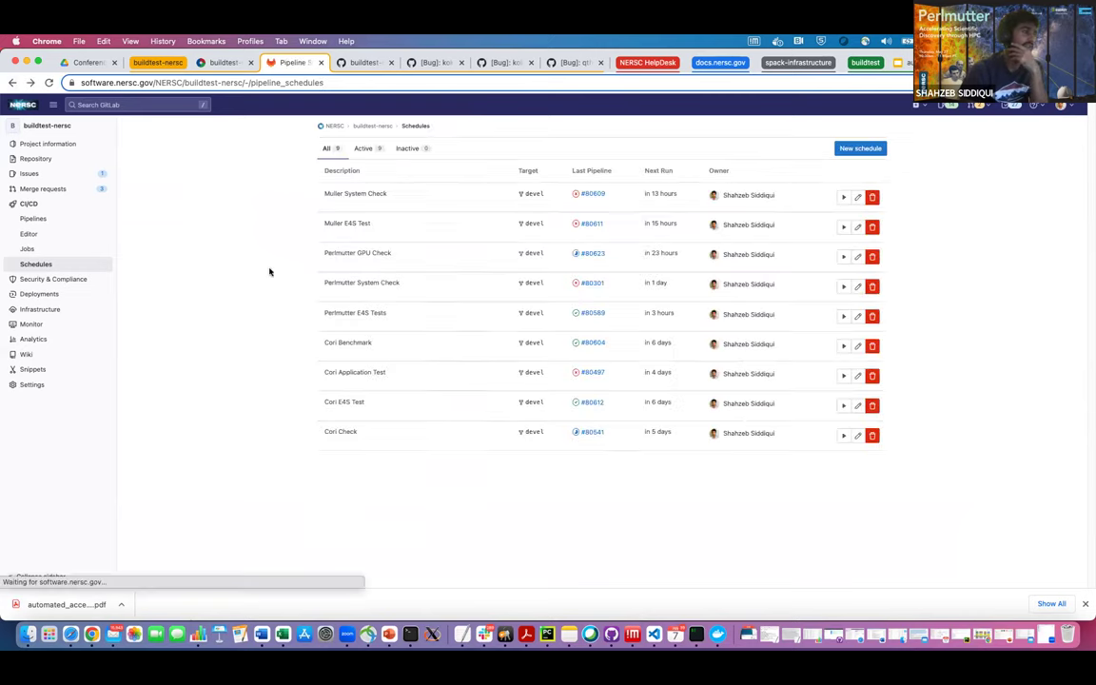
left_click(858, 256)
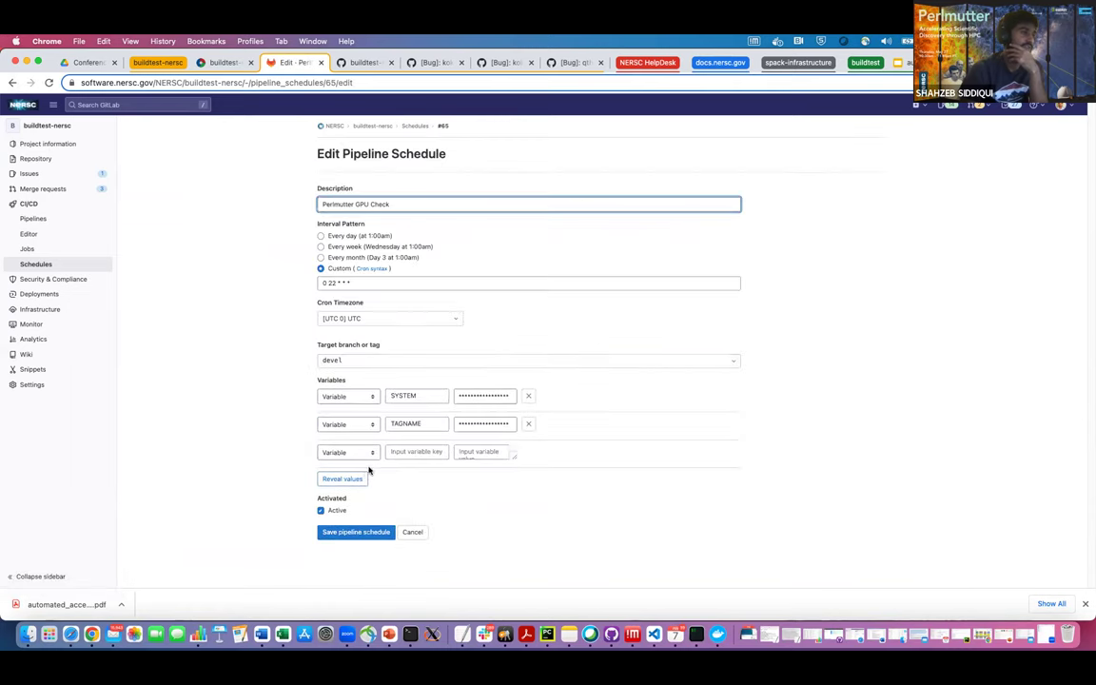
left_click(348, 478)
double_click(481, 422)
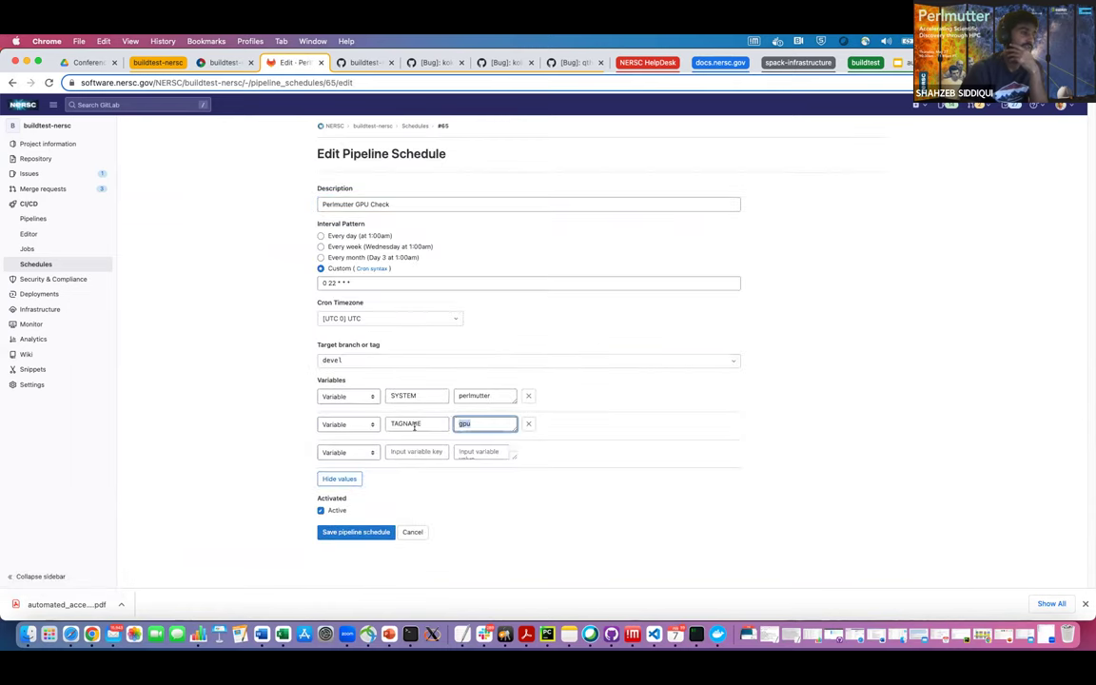
Check the pipelines list, and reveal the variable values of the Cori Benchmark schedule
left_click(57, 219)
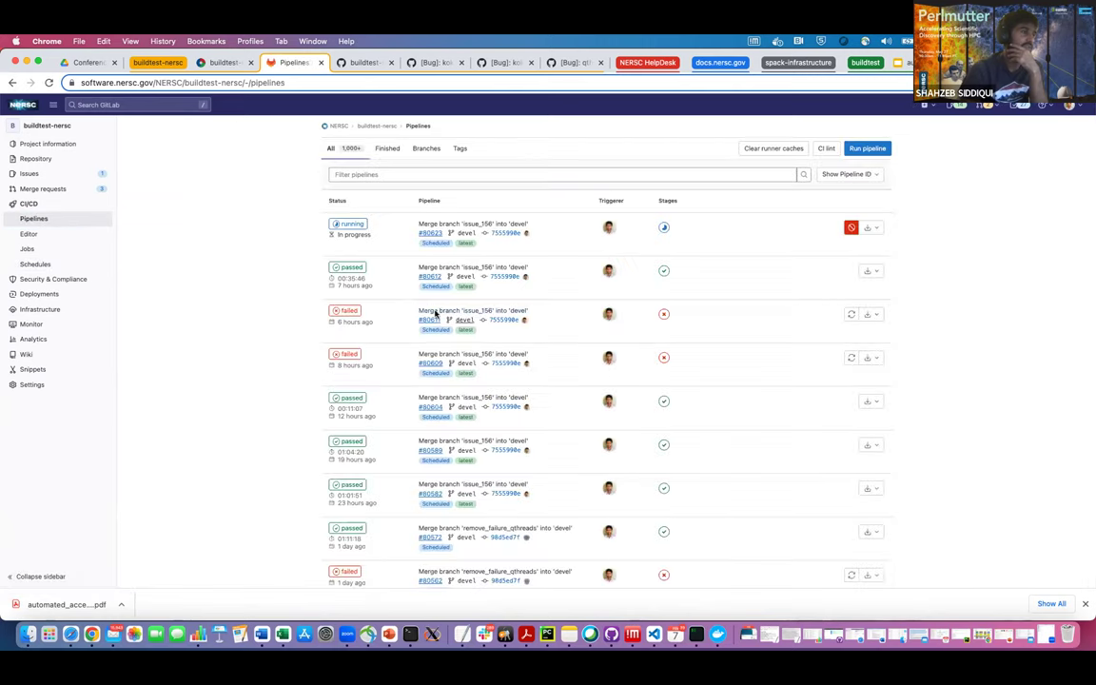
left_click(64, 263)
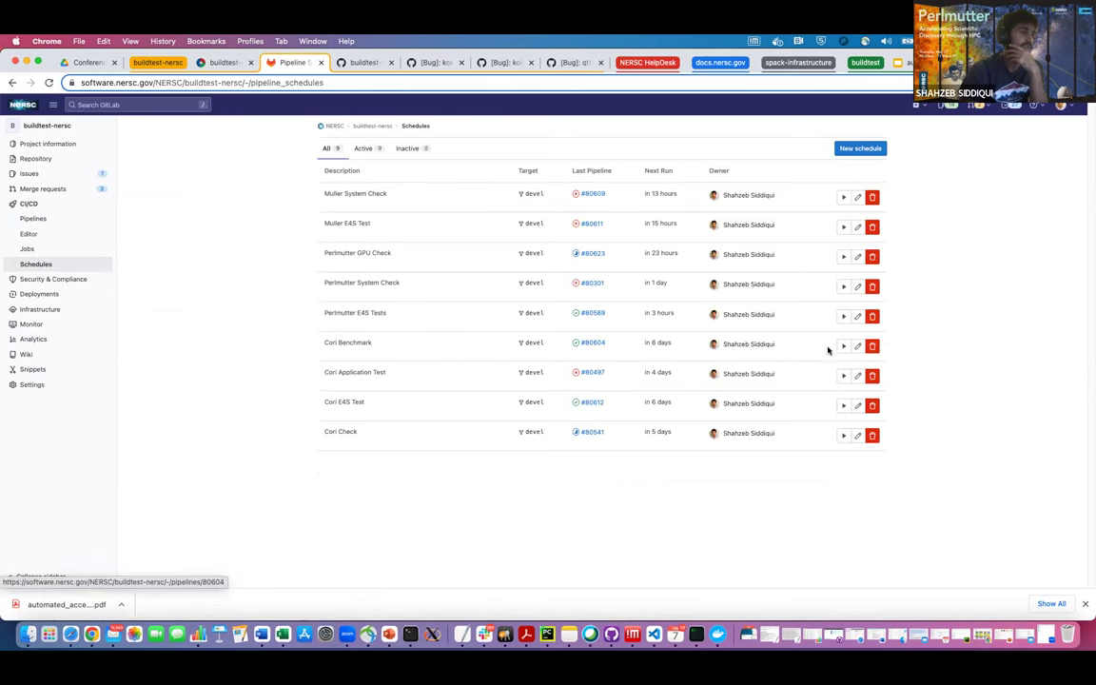
left_click(857, 345)
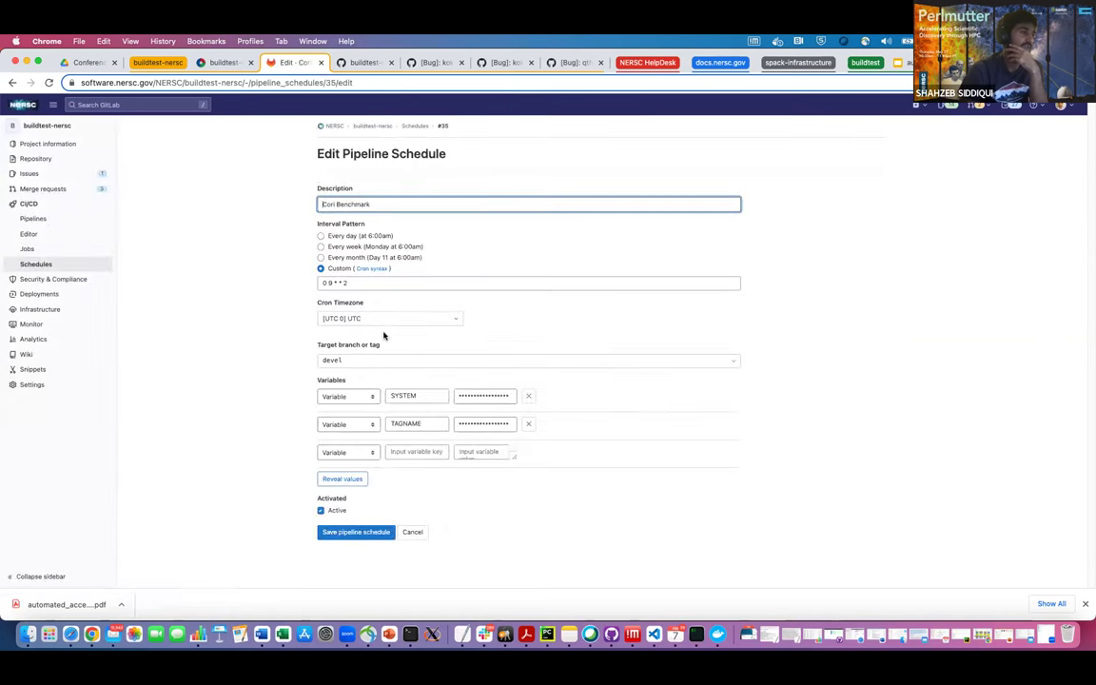
left_click(352, 478)
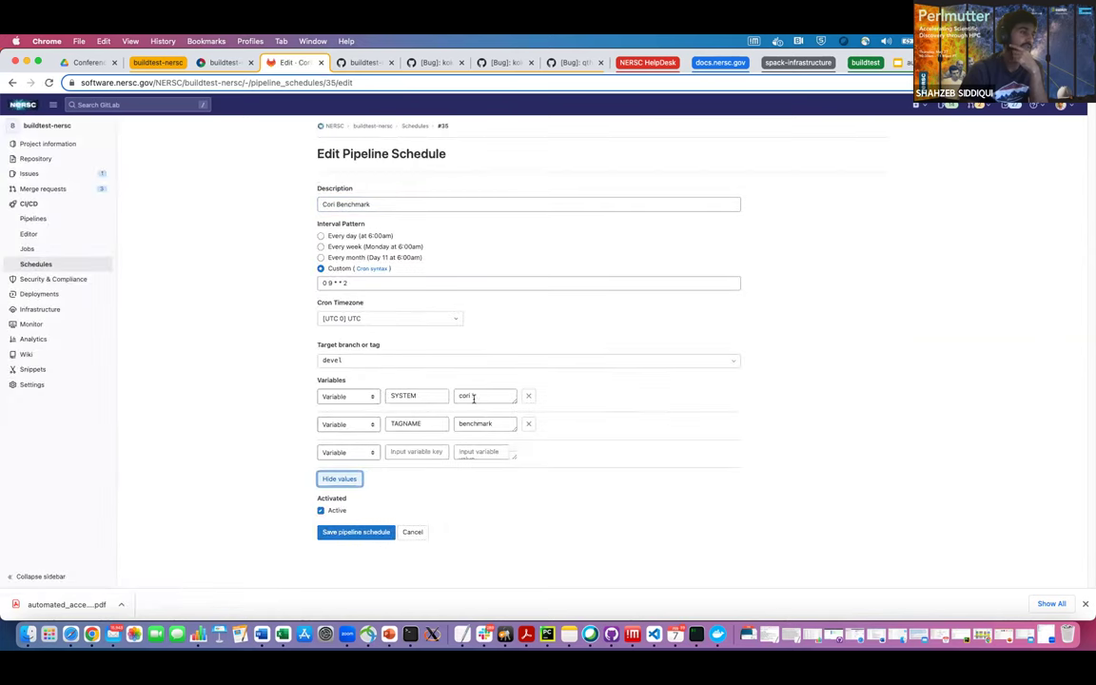
Open the last pipeline of the Perlmutter GPU Check schedule in a new tab, and view the project's pipelines list there
left_click(47, 220)
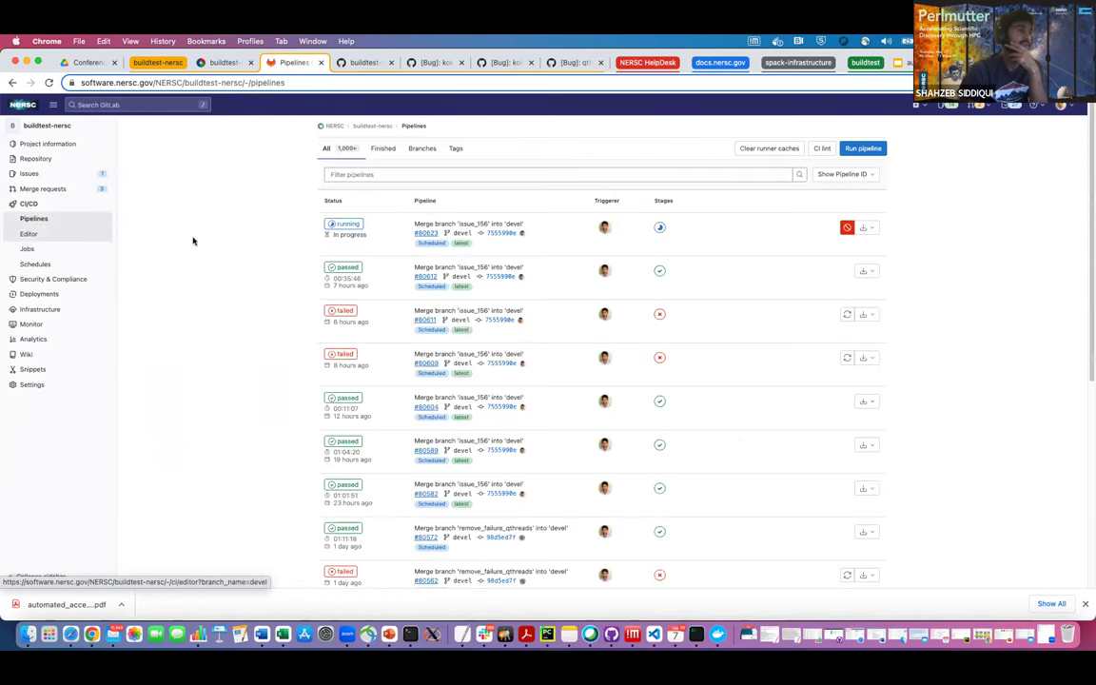
left_click(74, 263)
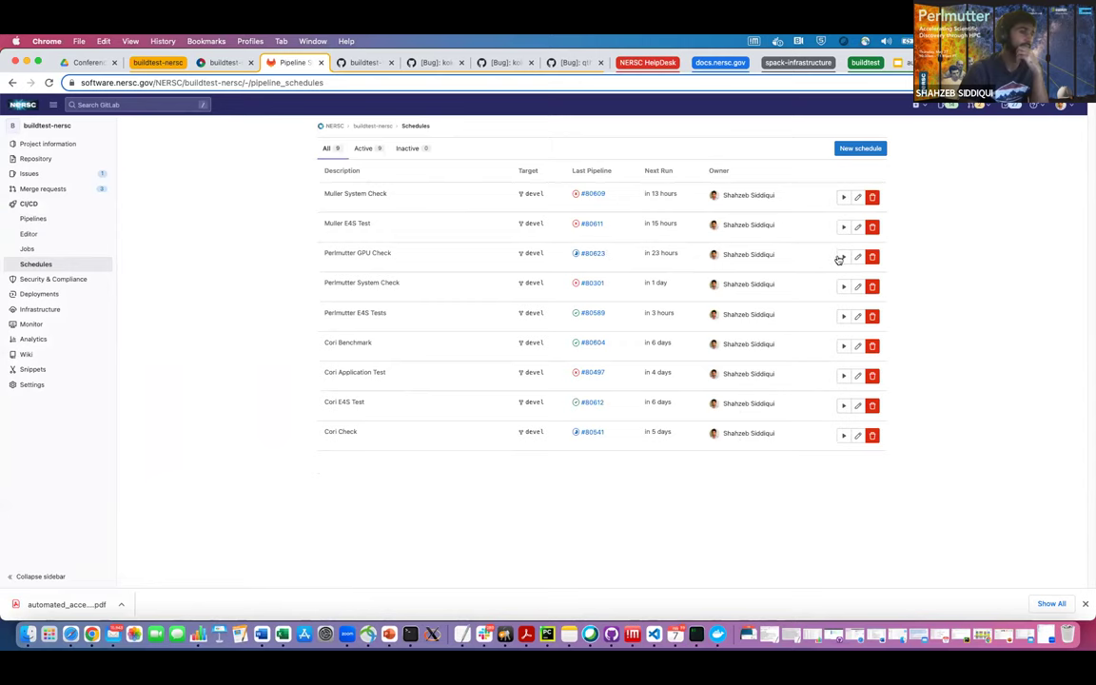
left_click(590, 253, "super")
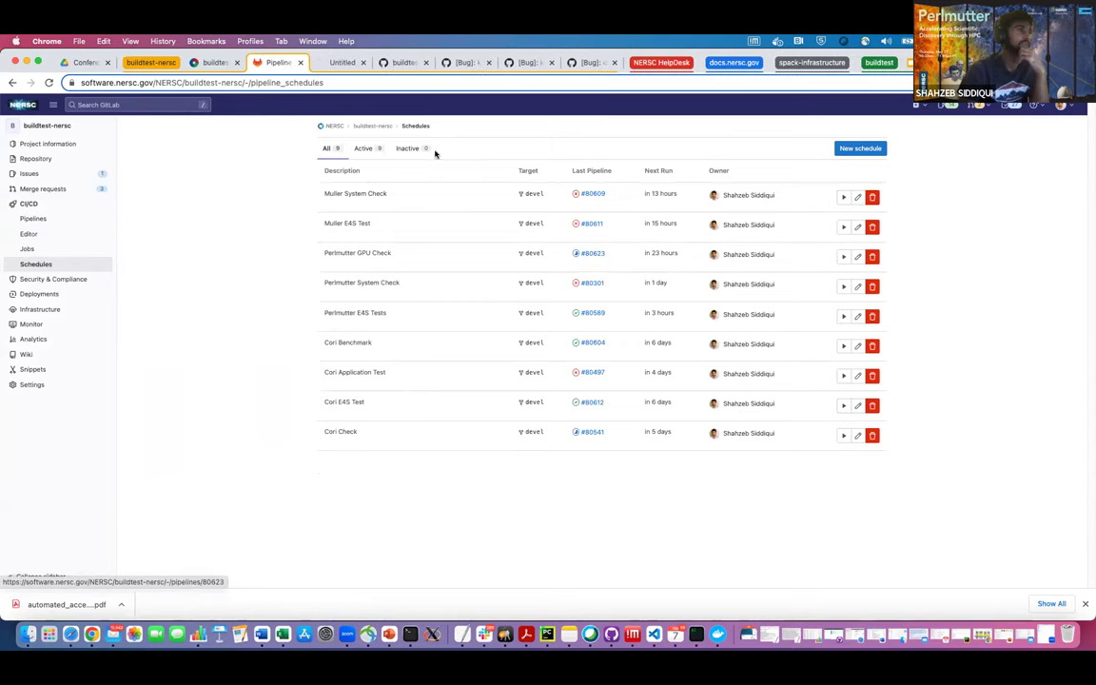
left_click(341, 63)
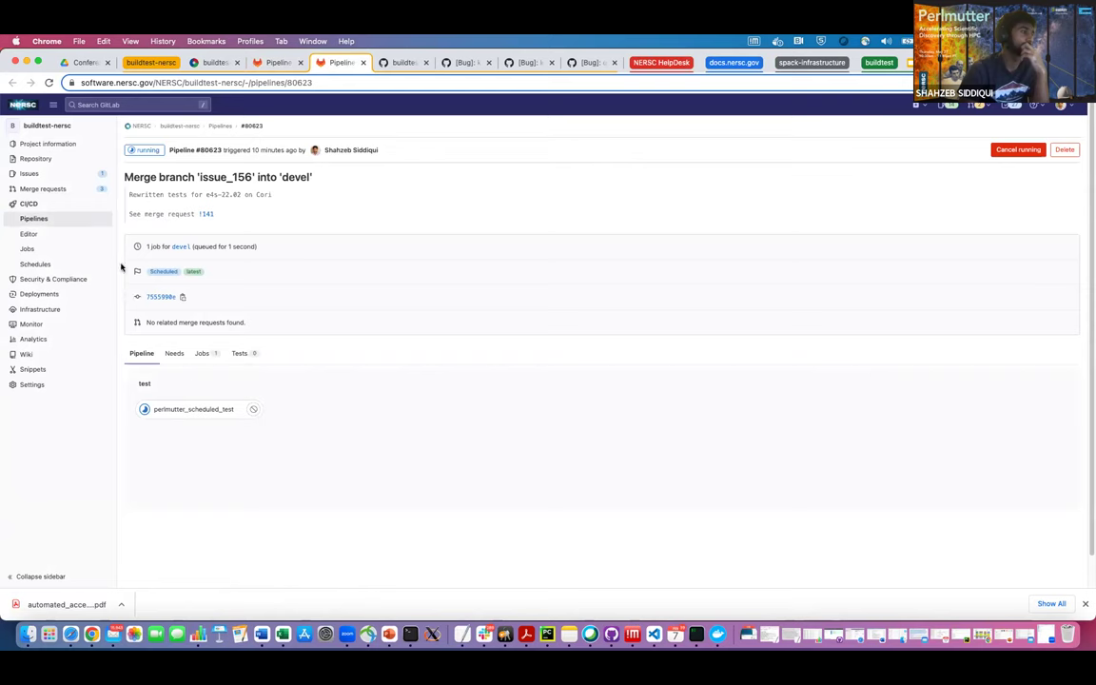
left_click(54, 219)
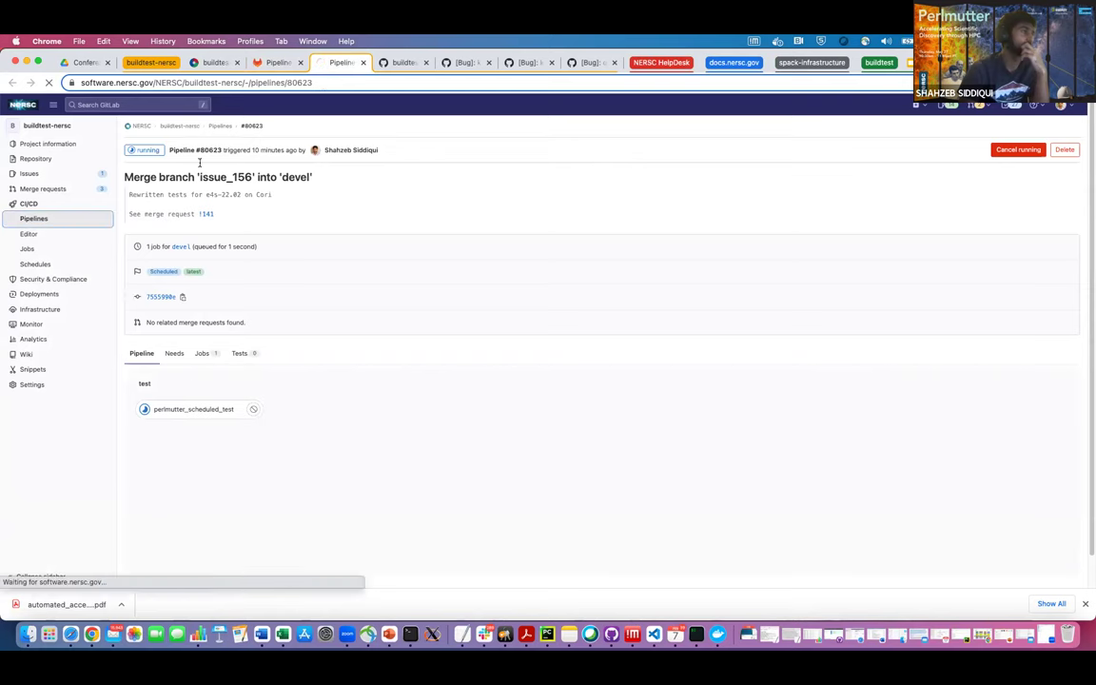
left_click(317, 82)
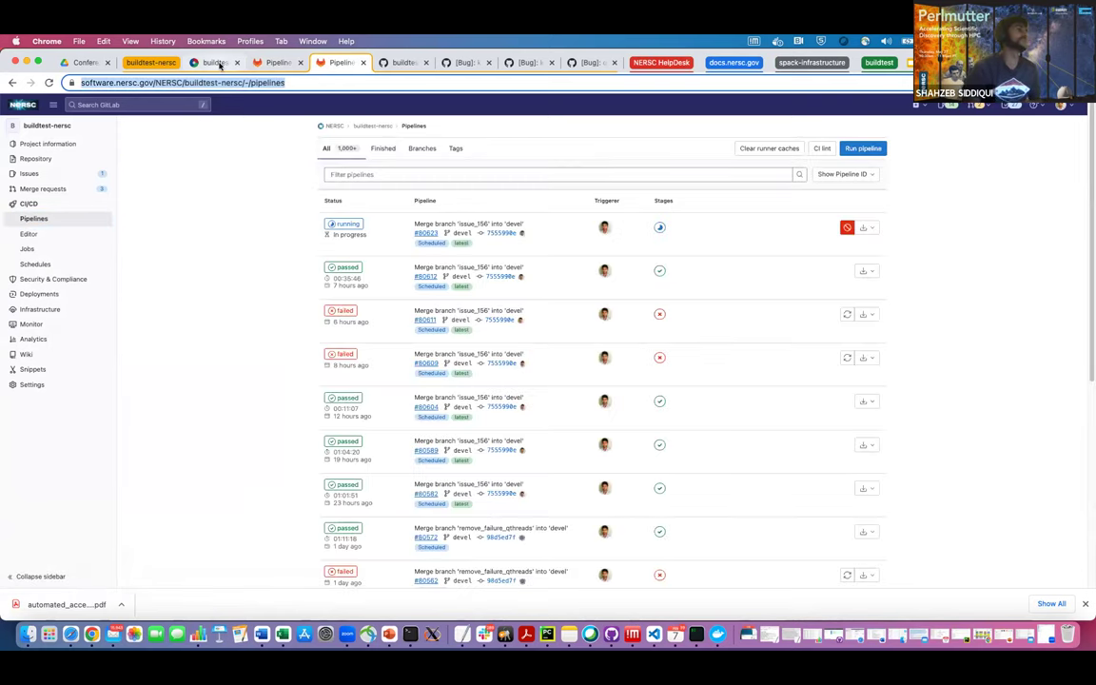
Switch to the CDash test page, go to the my.cdash.org projects overview and open the buildtest-nersc dashboard
left_click(215, 63)
scroll(324, 181, "up", 15)
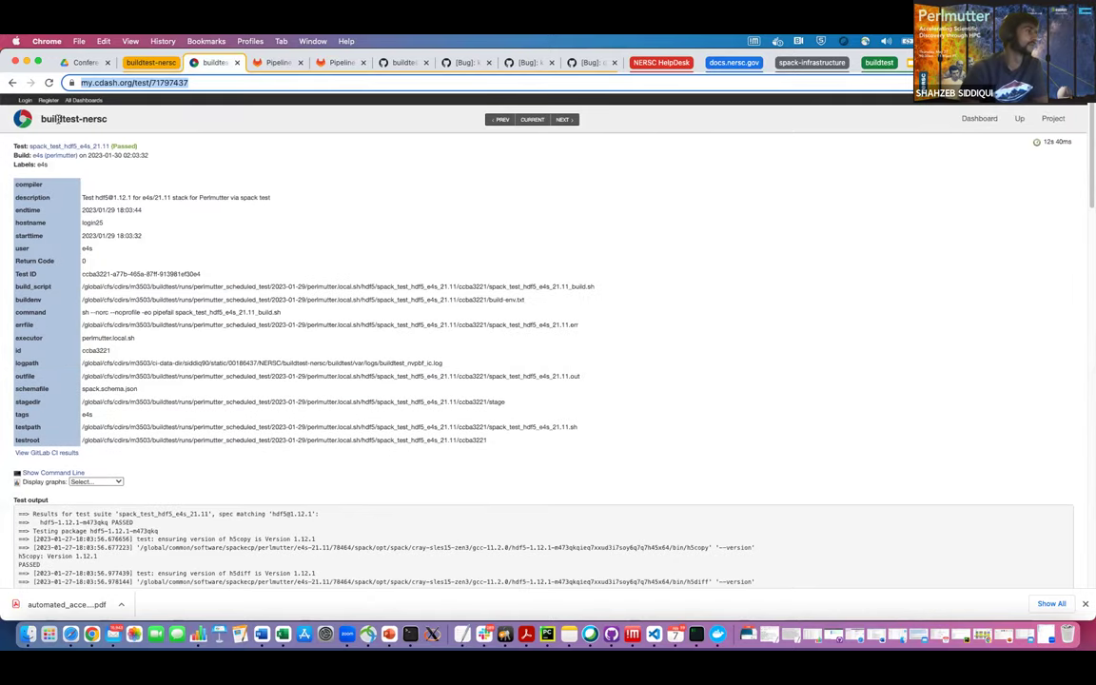
left_click(71, 115)
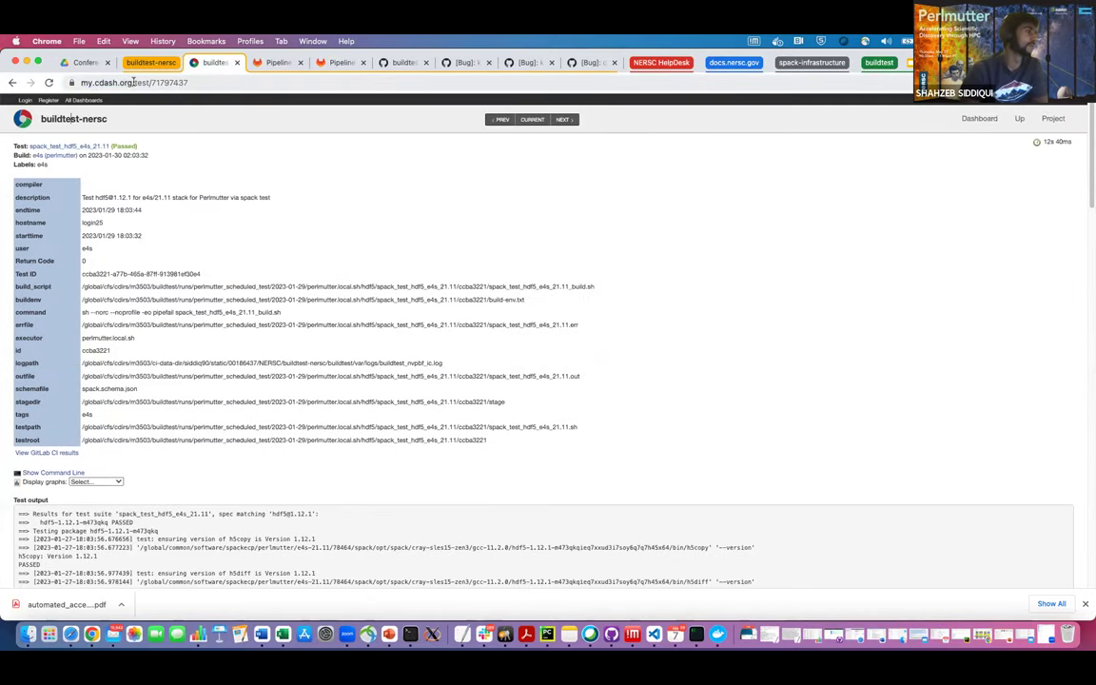
left_click_drag(131, 83, 421, 86)
key("BackSpace")
key("Return")
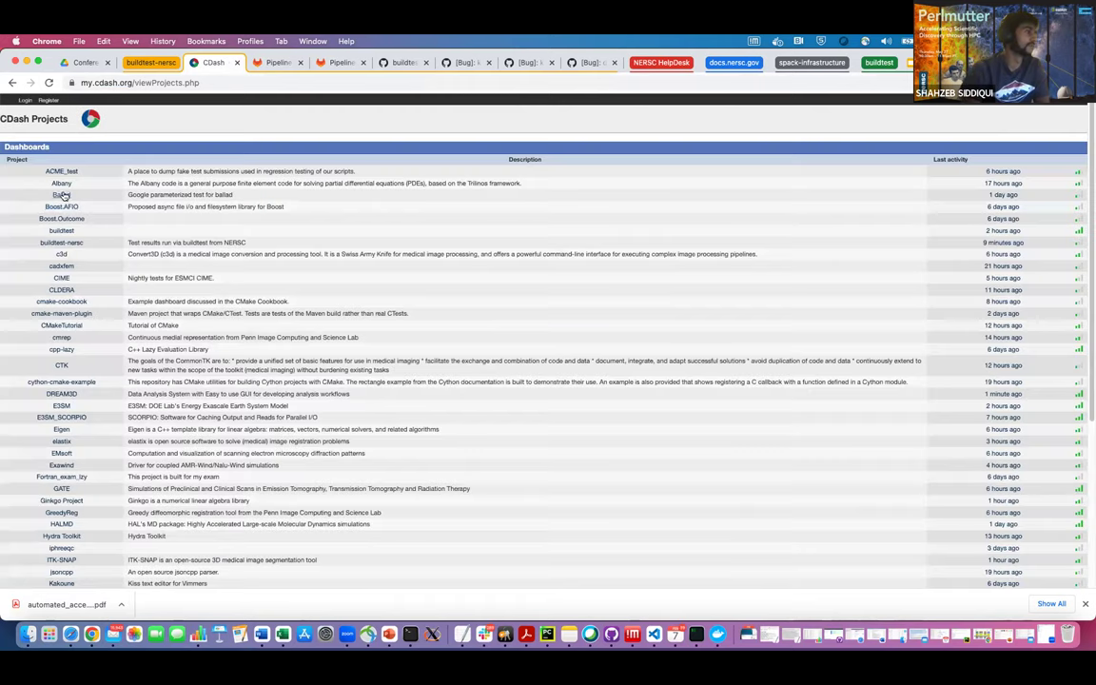
left_click(67, 242)
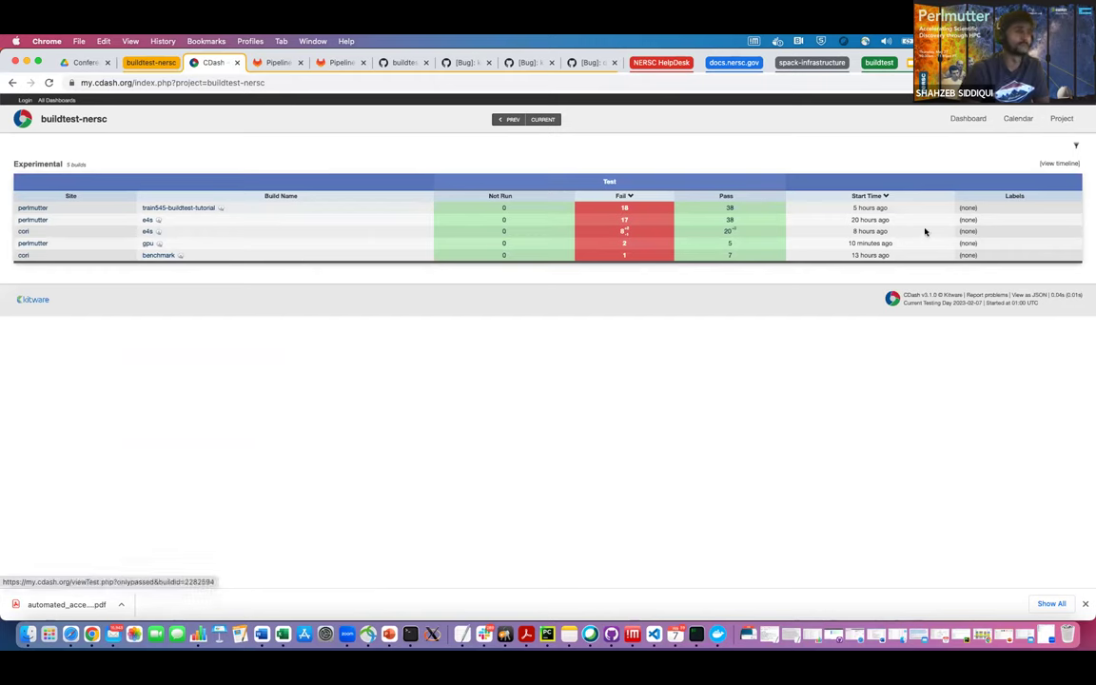
Check the start time of the perlmutter e4s build and review its list of passed tests
left_click_drag(899, 222, 855, 219)
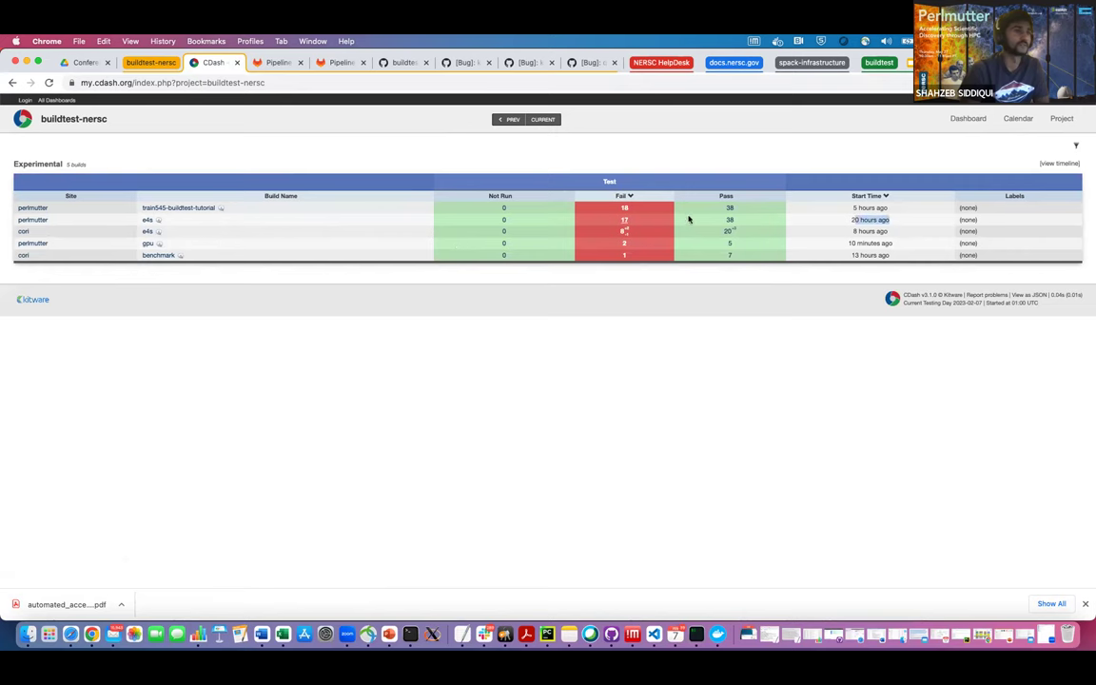
left_click(729, 222)
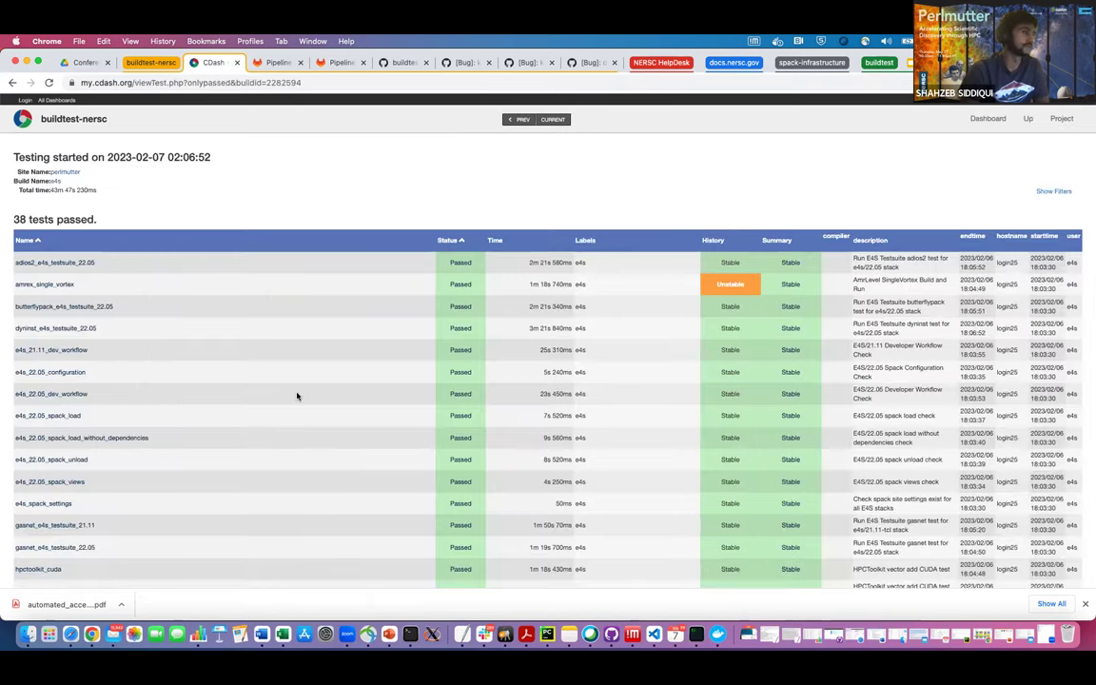
scroll(296, 396, "down", 10)
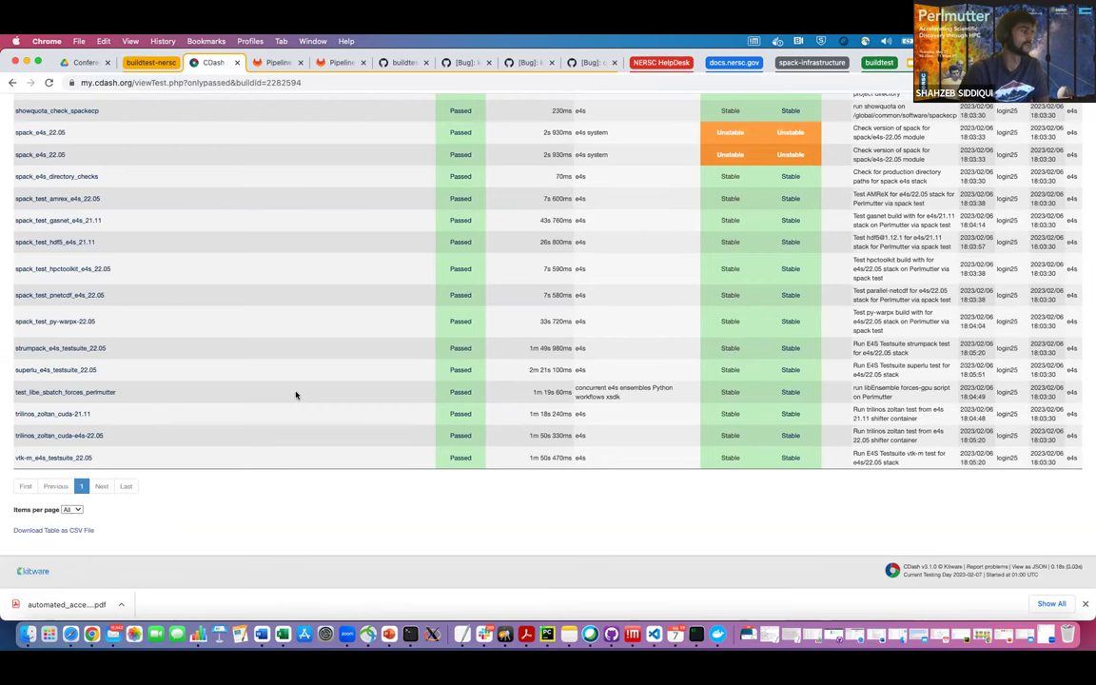
Examine the complete list of passed perlmutter e4s tests, including their run times, history, summary and descriptions
scroll(296, 396, "up", 3)
scroll(296, 396, "up", 7)
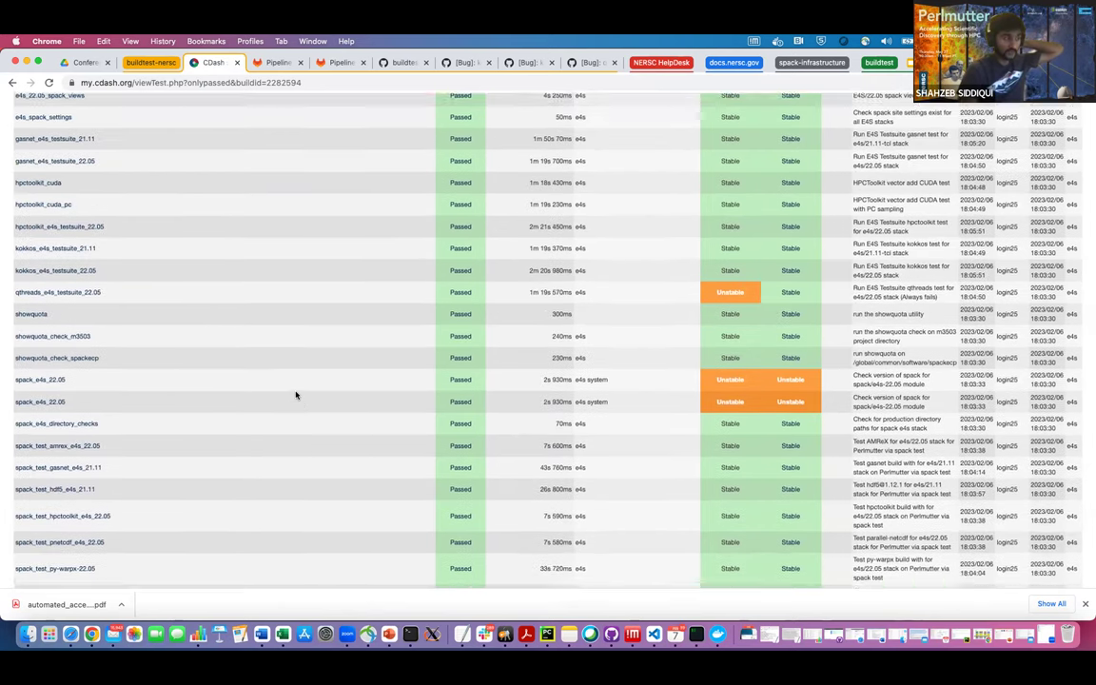
scroll(296, 396, "up", 2)
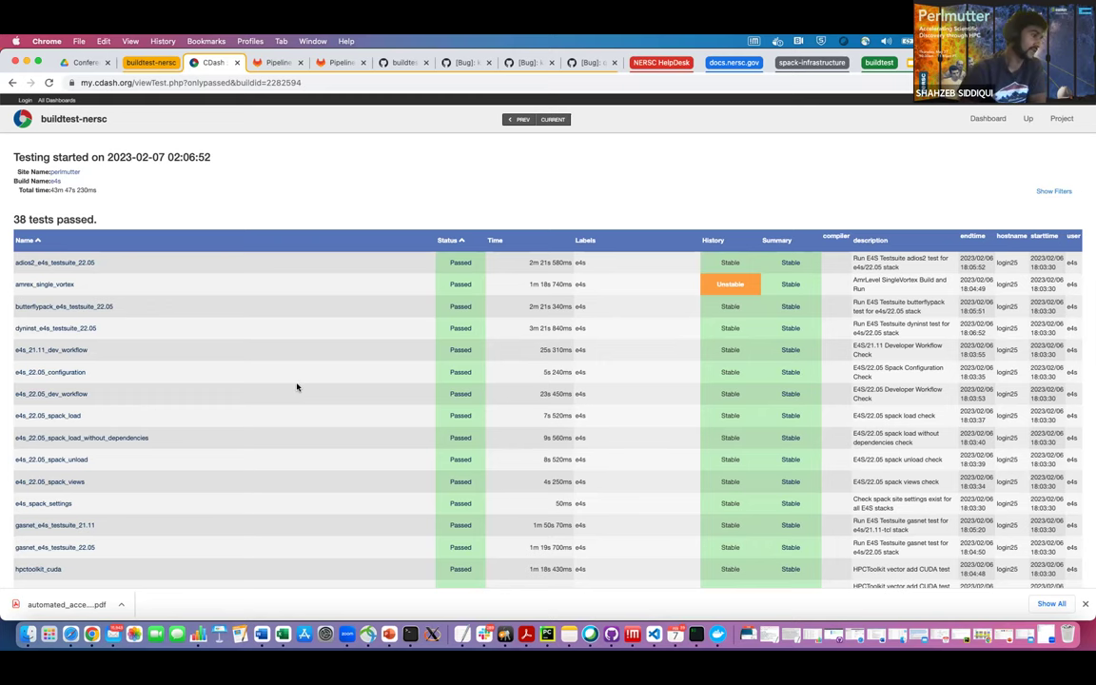
scroll(297, 387, "down", 1)
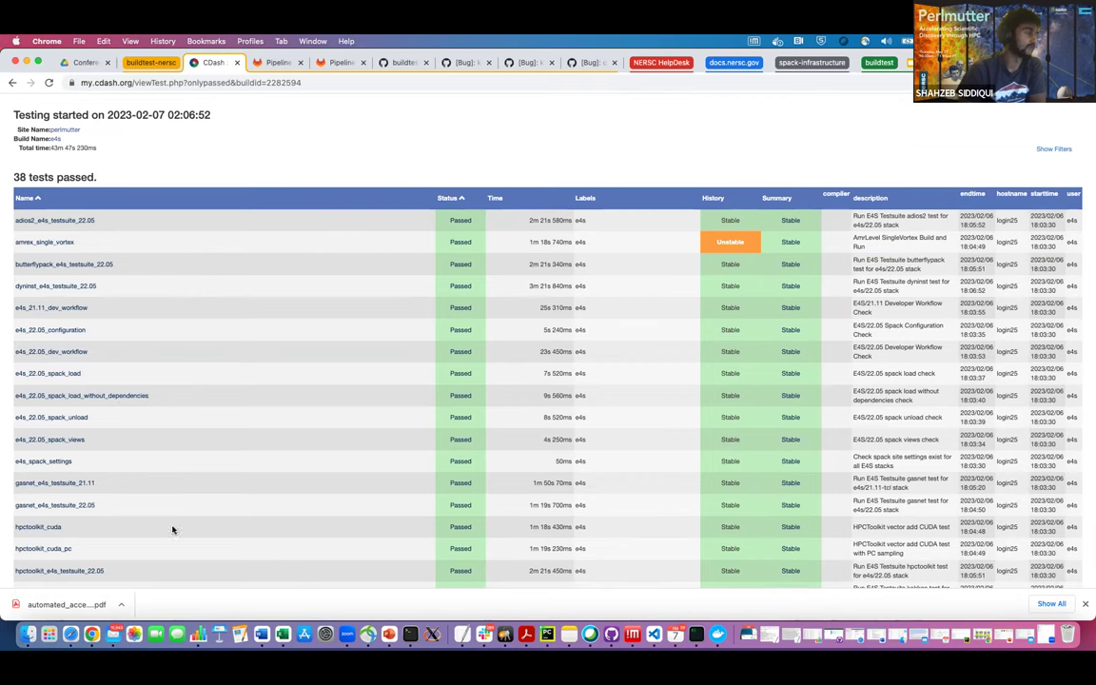
scroll(143, 552, "down", 8)
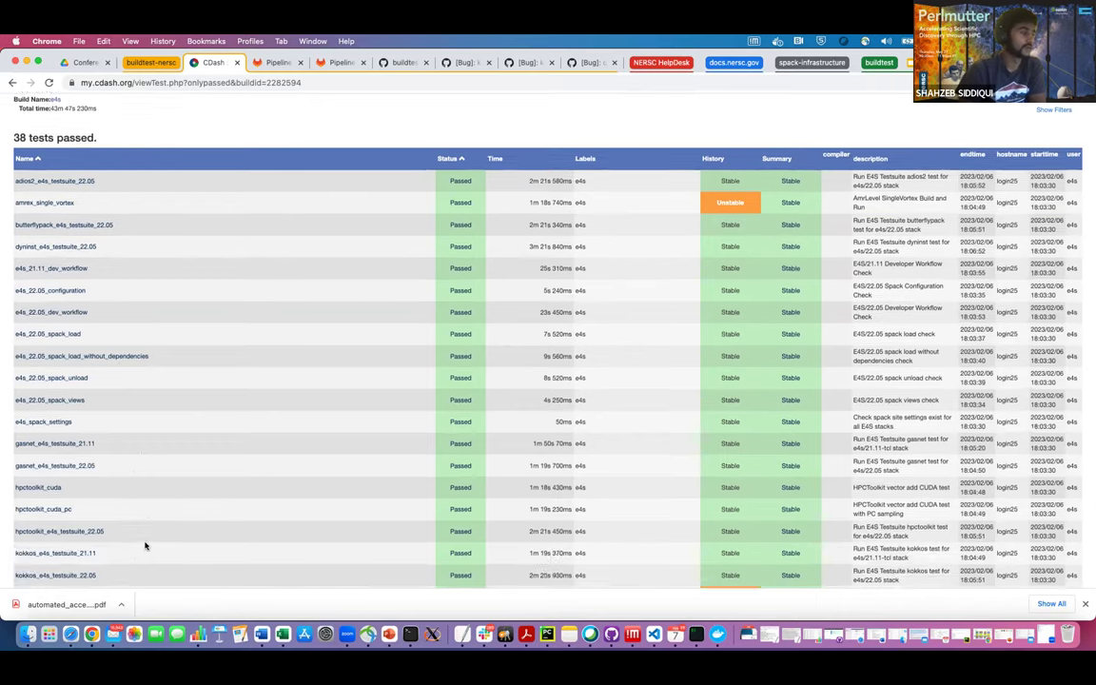
scroll(144, 545, "down", 3)
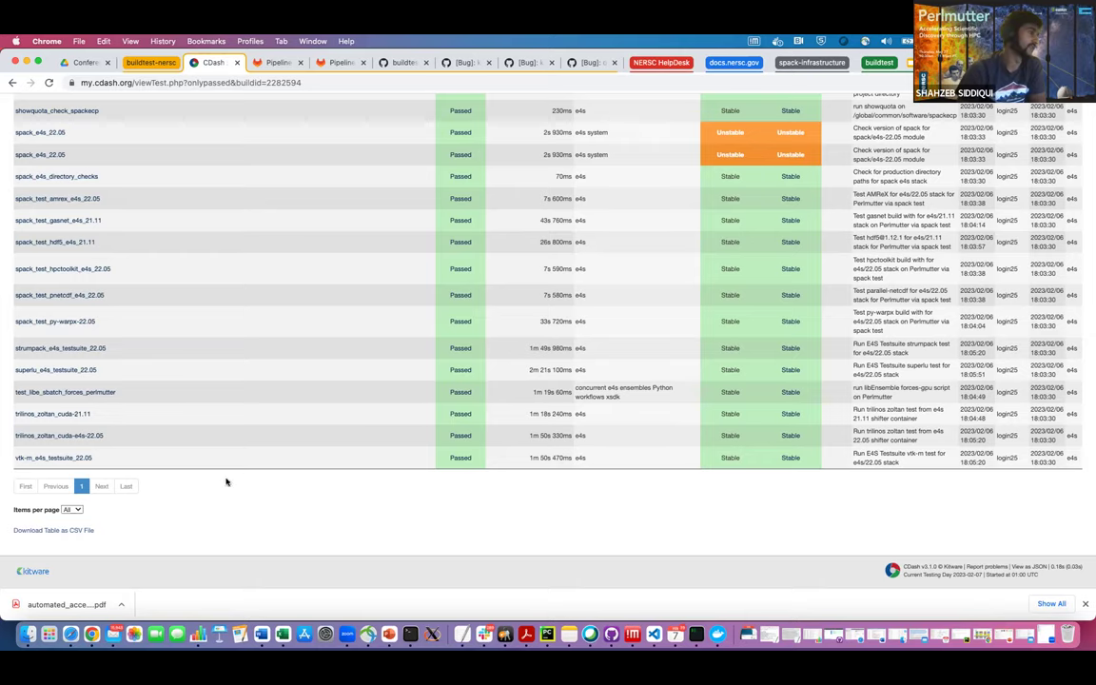
scroll(226, 481, "up", 15)
Return to the buildtest-nersc dashboard, check the tutorial build's failed tests, and review the failed tests of the perlmutter e4s build
left_click(12, 82)
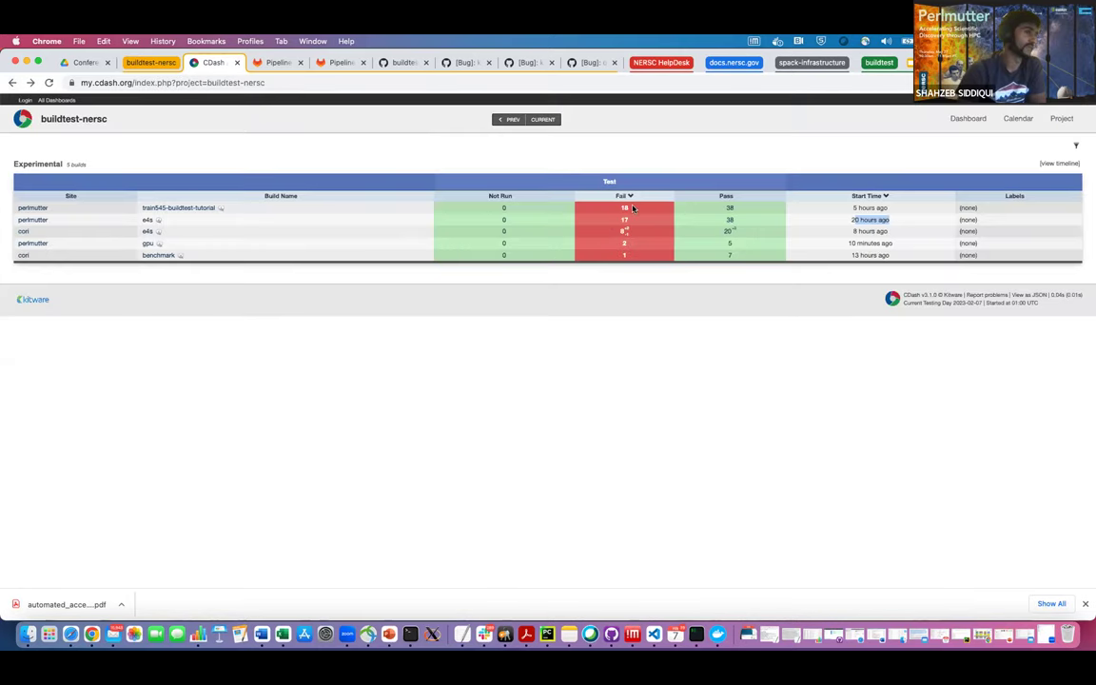
left_click(624, 209)
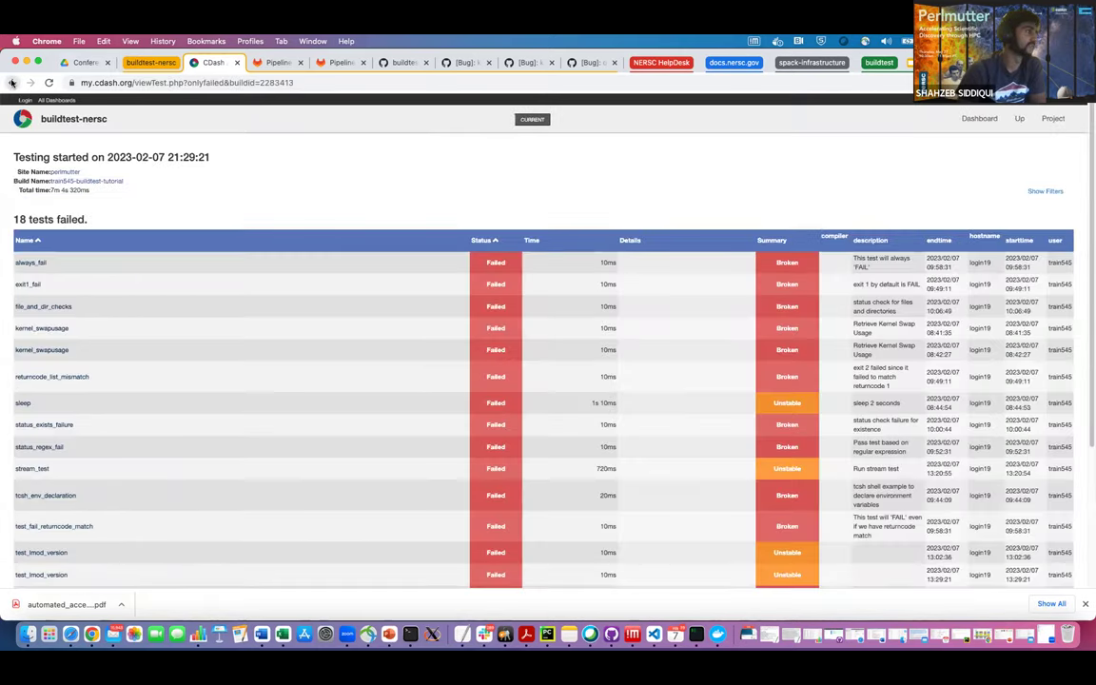
key("super+bracketleft")
left_click(625, 219)
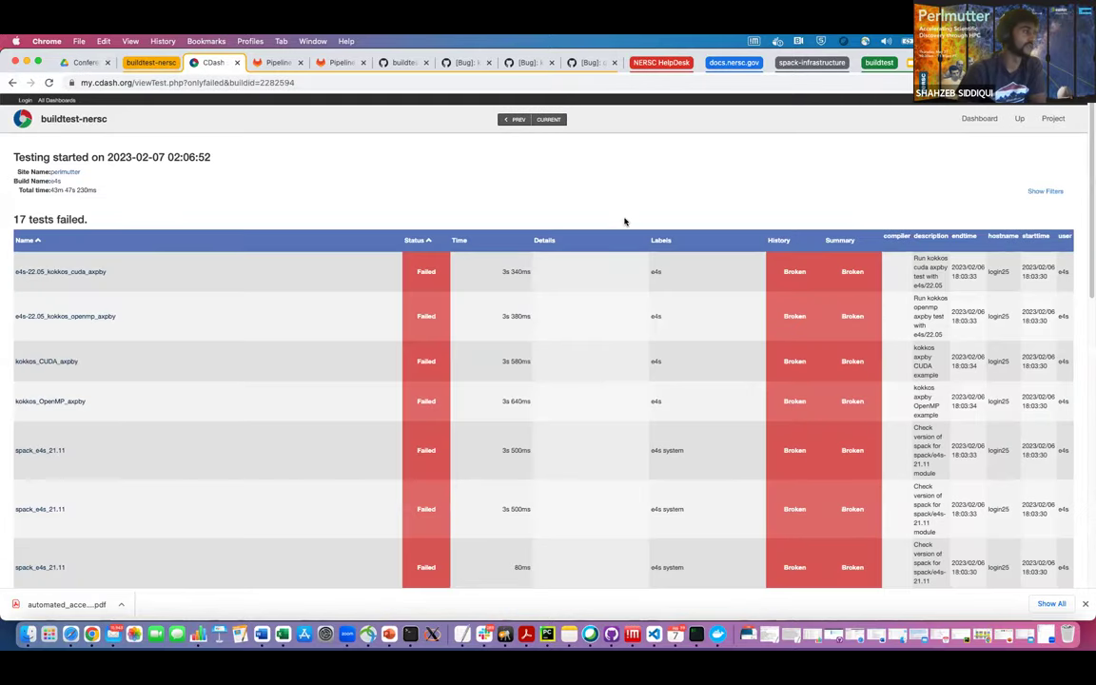
scroll(123, 415, "down", 5)
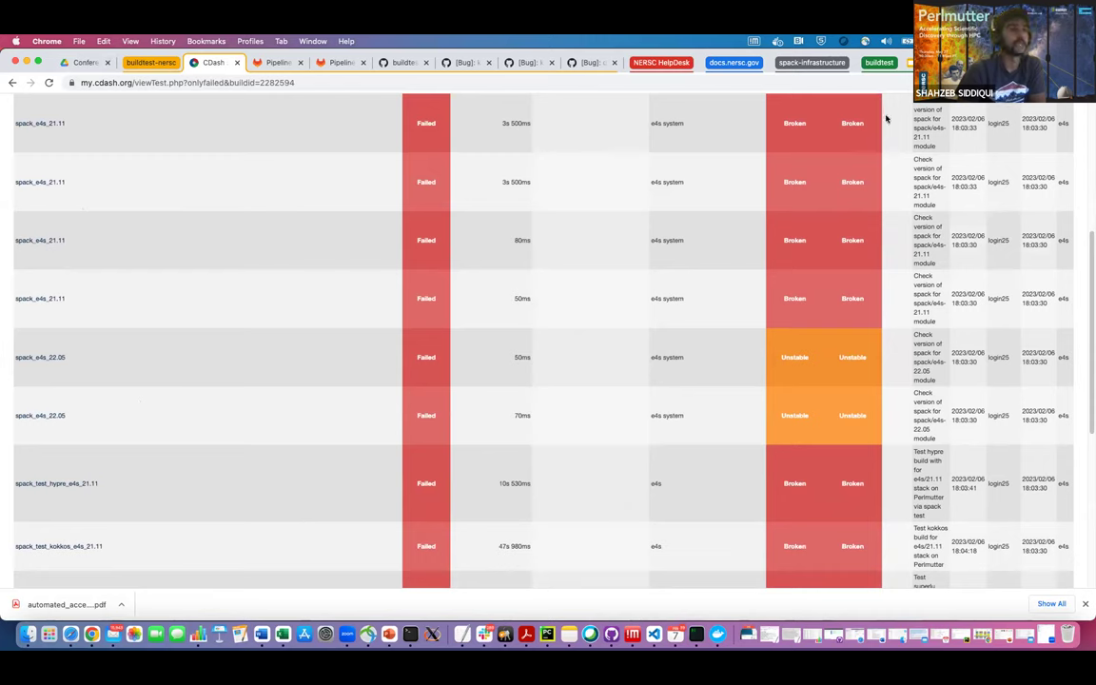
scroll(814, 163, "up", 5)
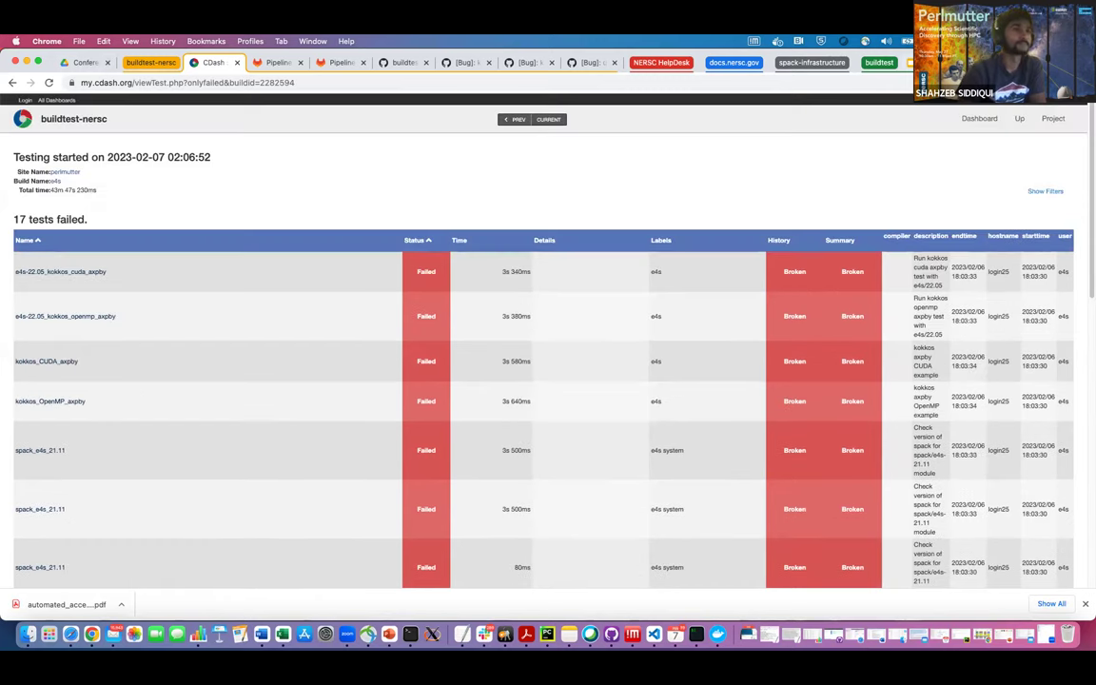
Switch to the Google Slides presentation, look over the CI/CD Pipeline and AMReX Test slides, and go to the "How to get involved" slide
key("ctrl+shift+Tab")
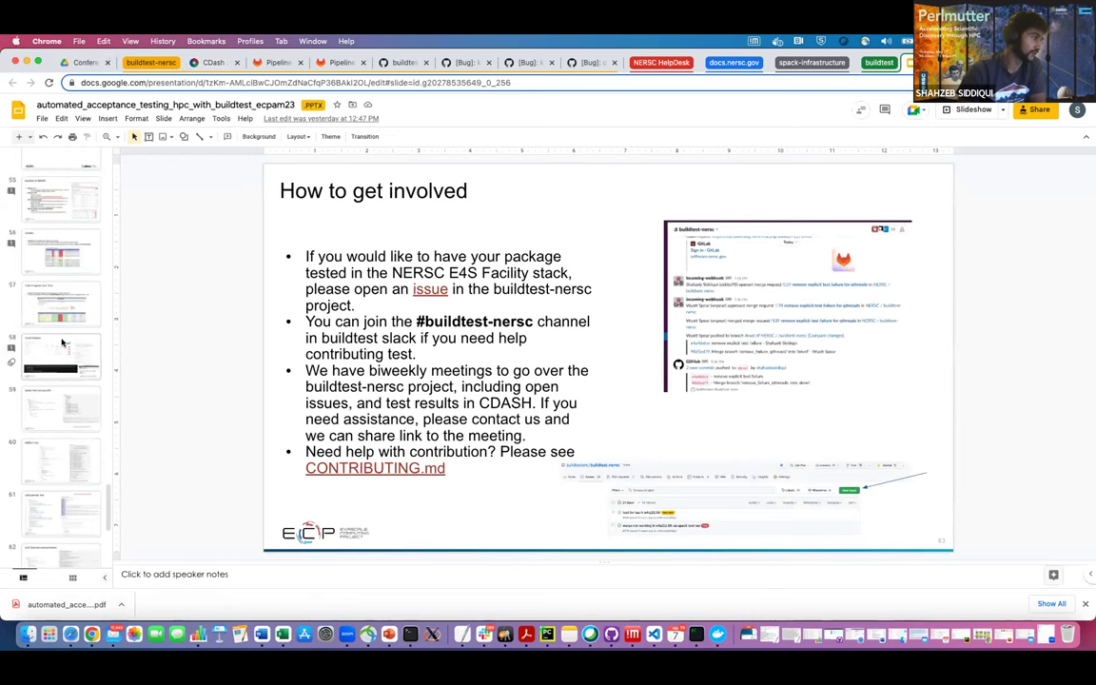
left_click(54, 288)
left_click(54, 350)
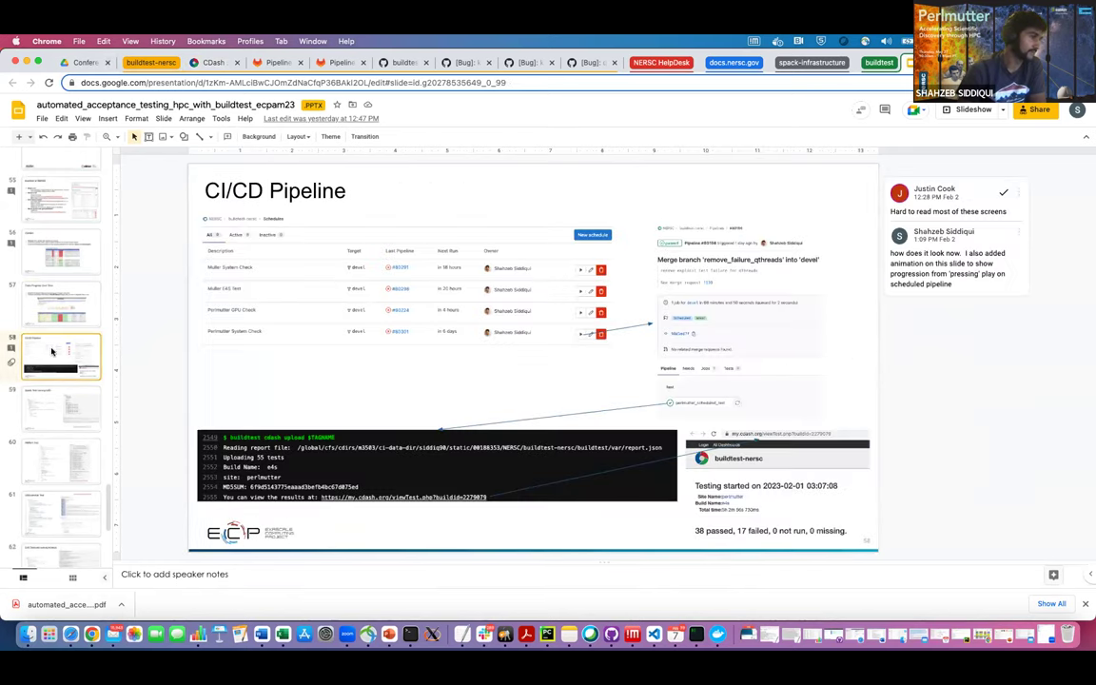
left_click(35, 447)
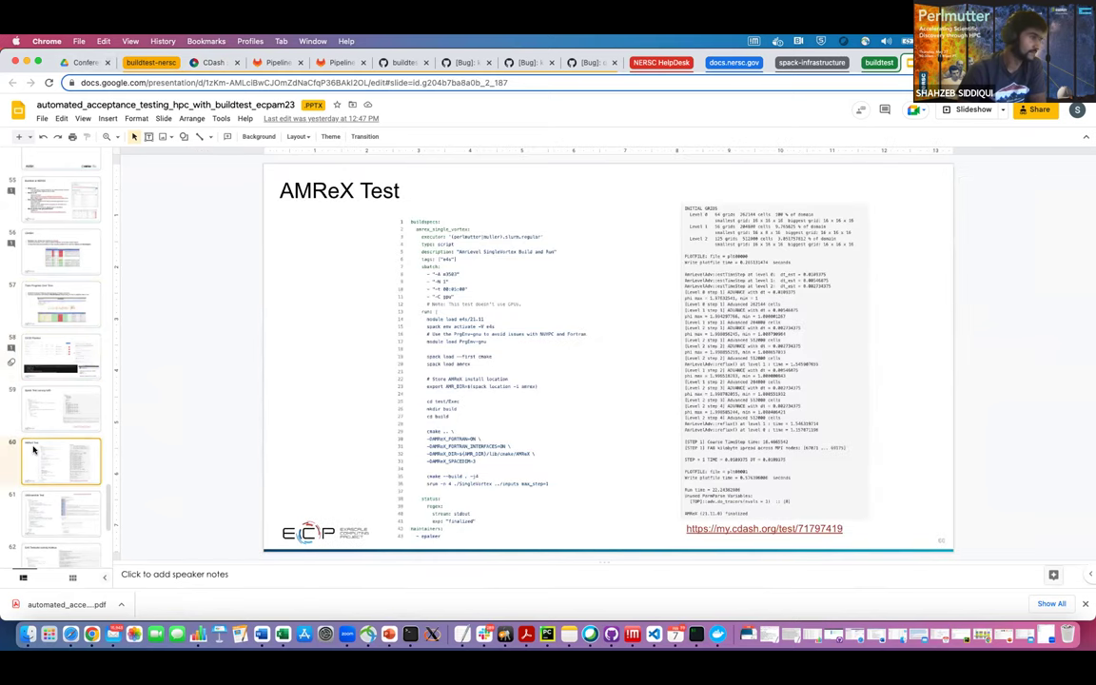
scroll(41, 454, "down", 5)
left_click(40, 407)
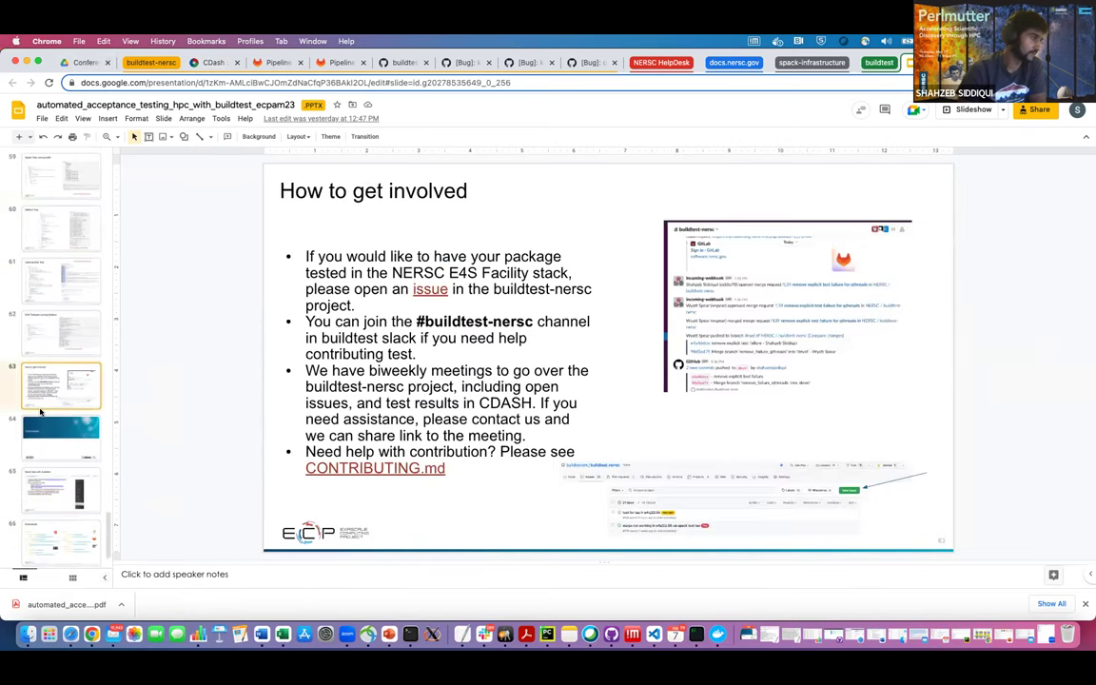